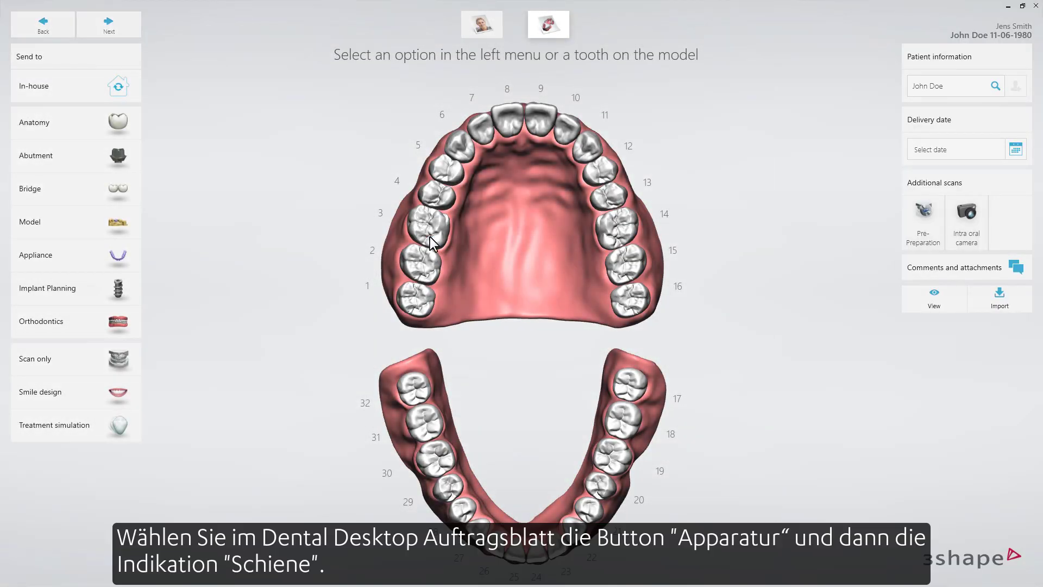
Select tooth 3, add a Splint appliance indication with shade, and launch the Splint Designer.
left_click(440, 232)
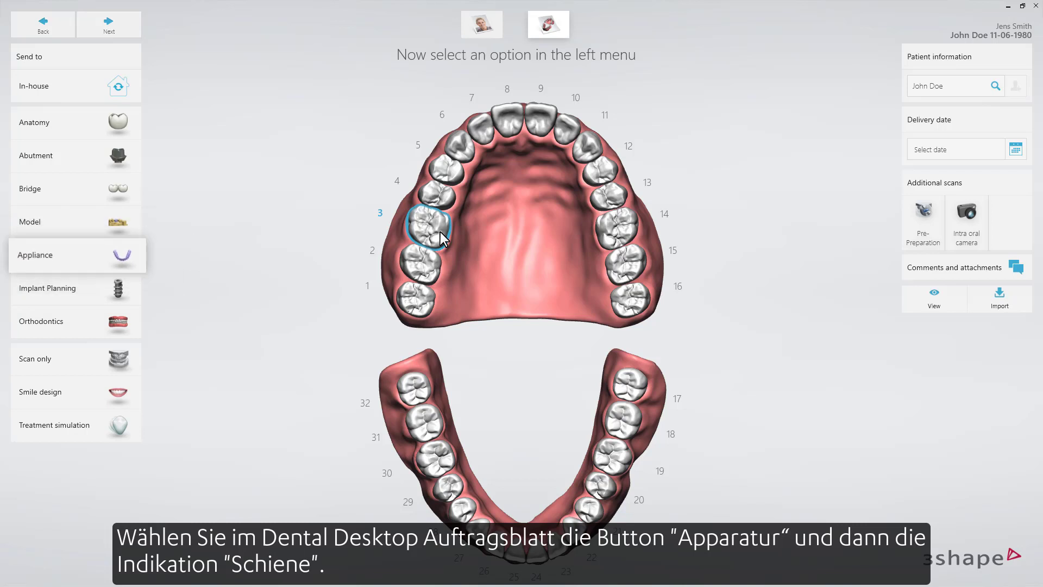
left_click(99, 266)
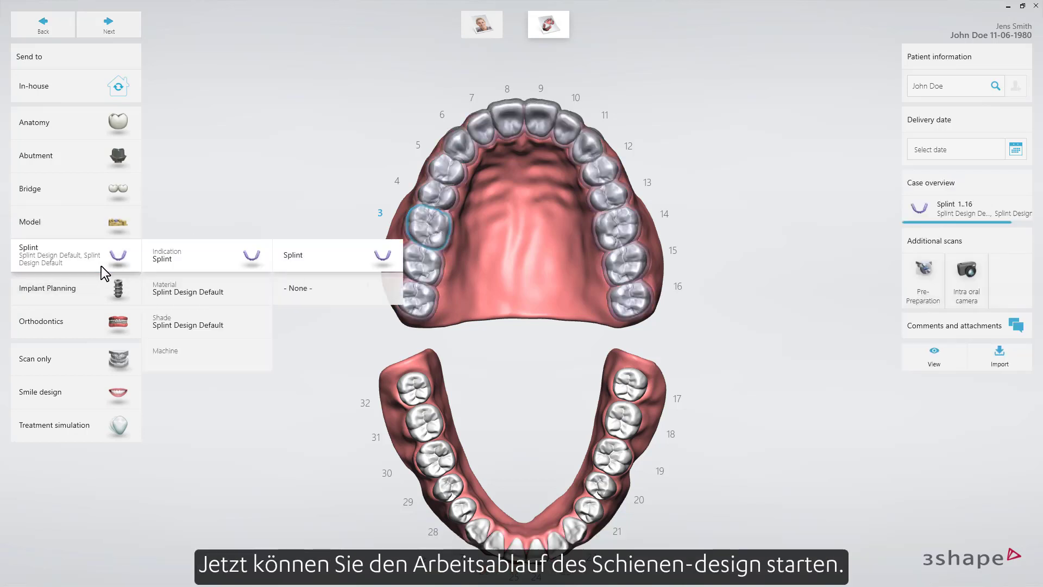
left_click(239, 337)
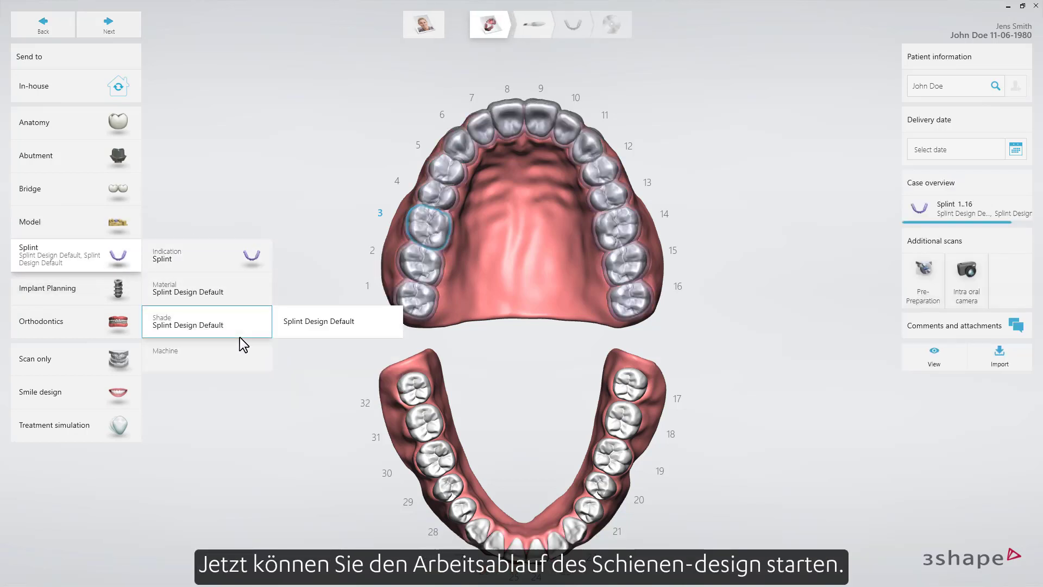
left_click(295, 370)
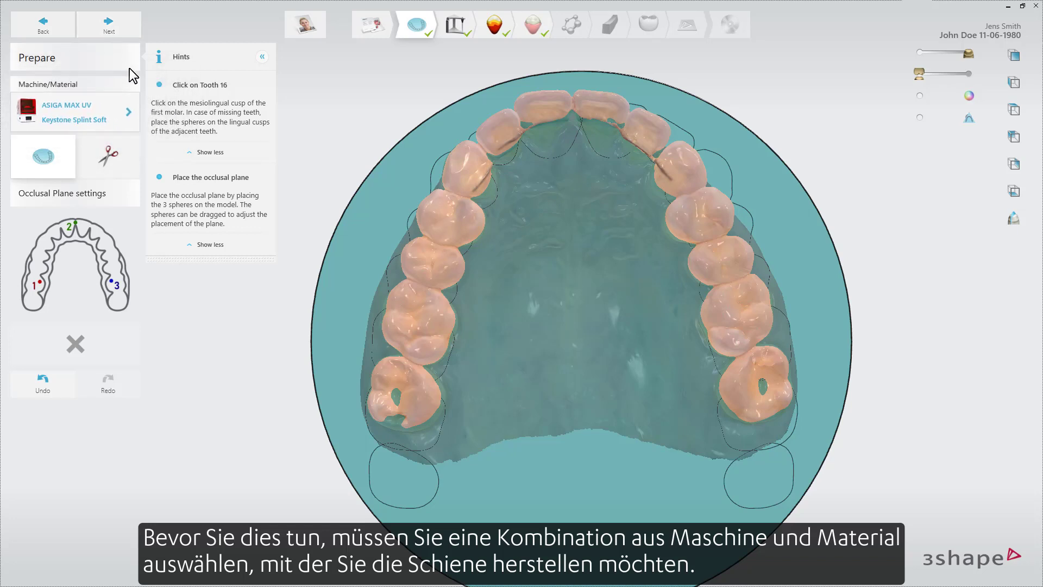
Check the machine and material list, keeping ASIGA MAX UV with Keystone Splint Soft.
left_click(129, 112)
left_click(144, 138)
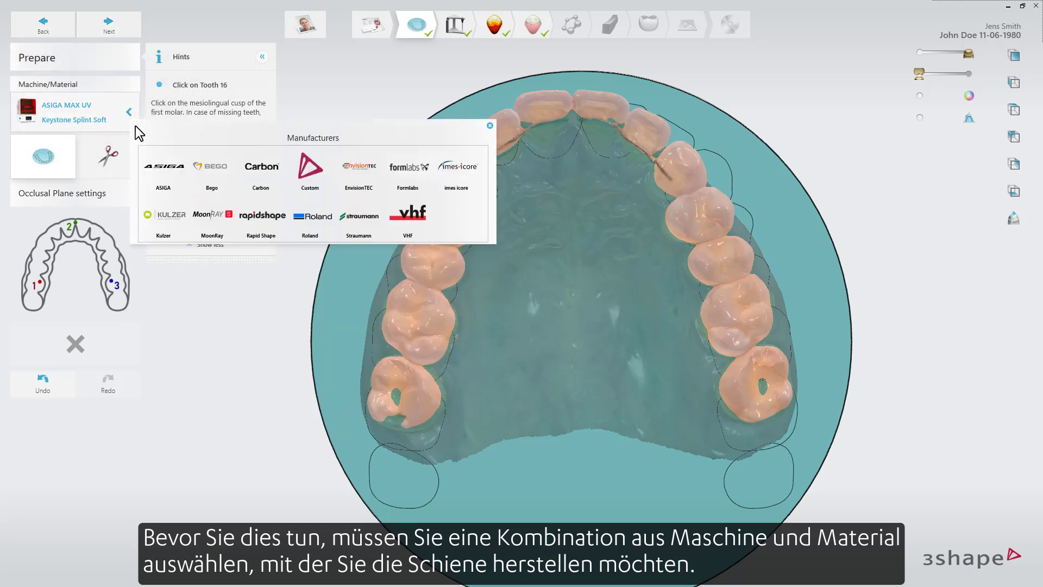
left_click(131, 114)
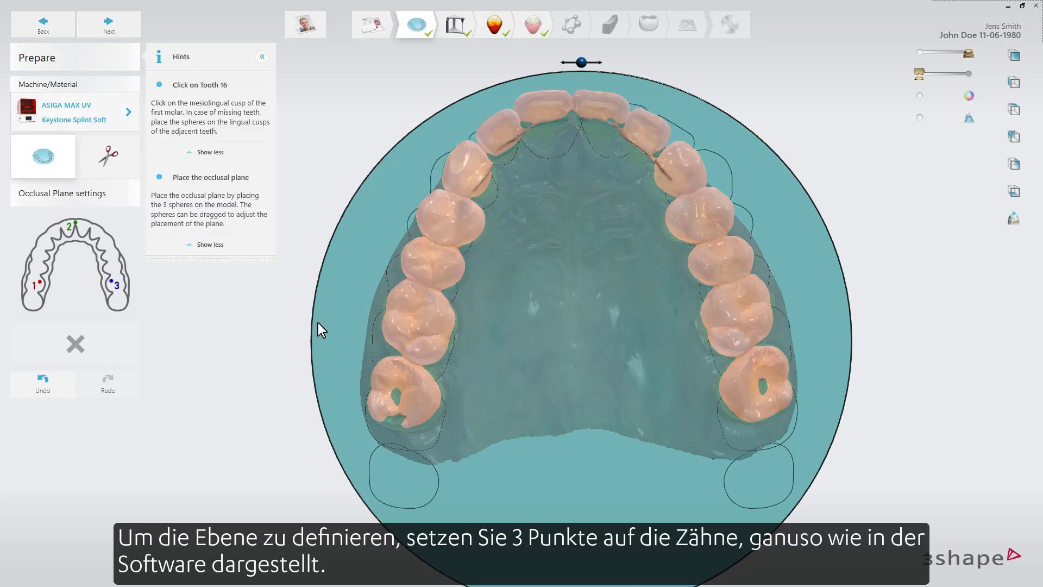
Place occlusal-plane points on tooth 16, between teeth 11 and 21, and on tooth 26.
left_click(439, 315)
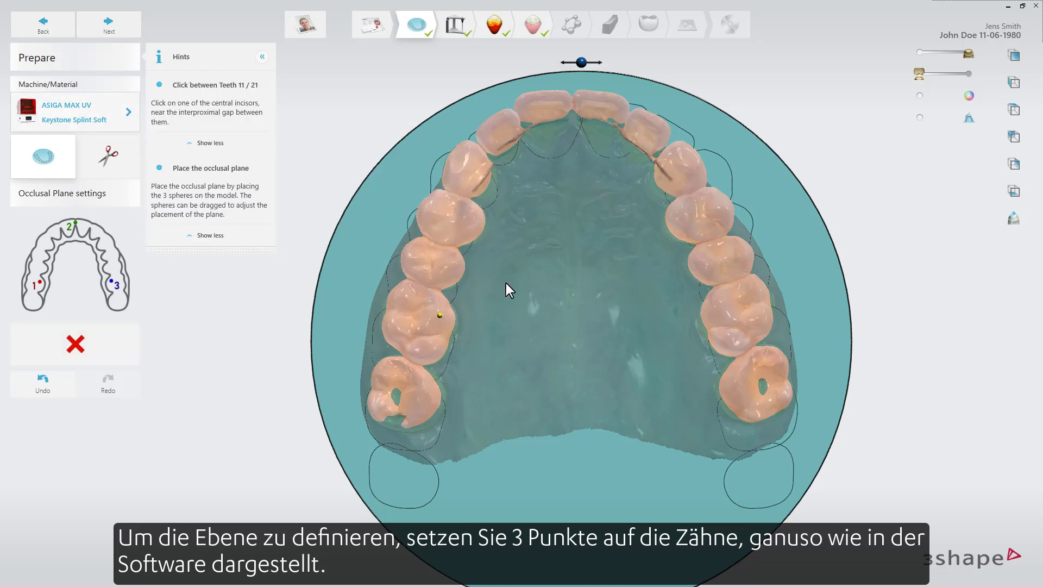
left_click(571, 107)
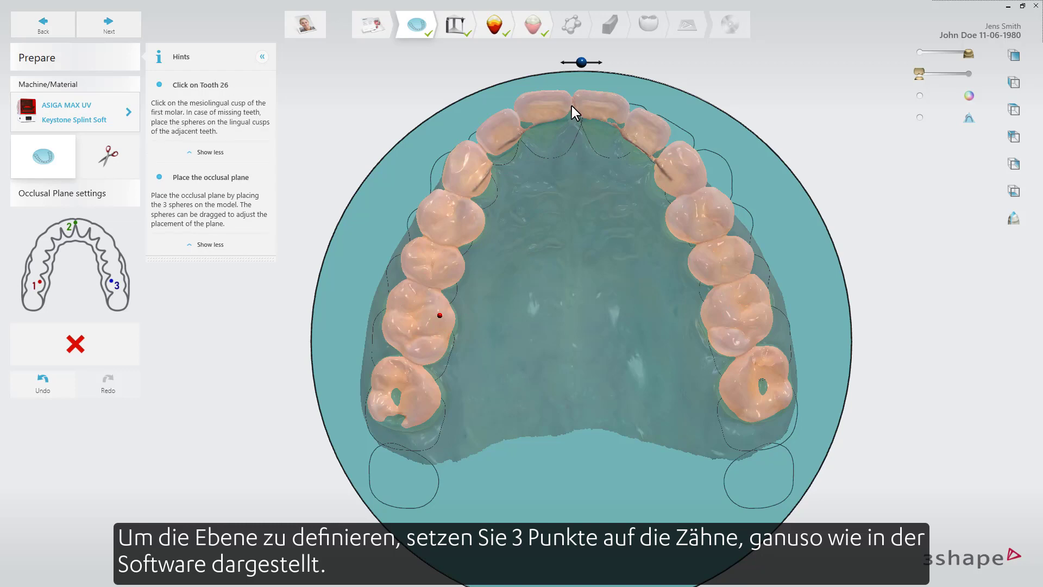
left_click(719, 304)
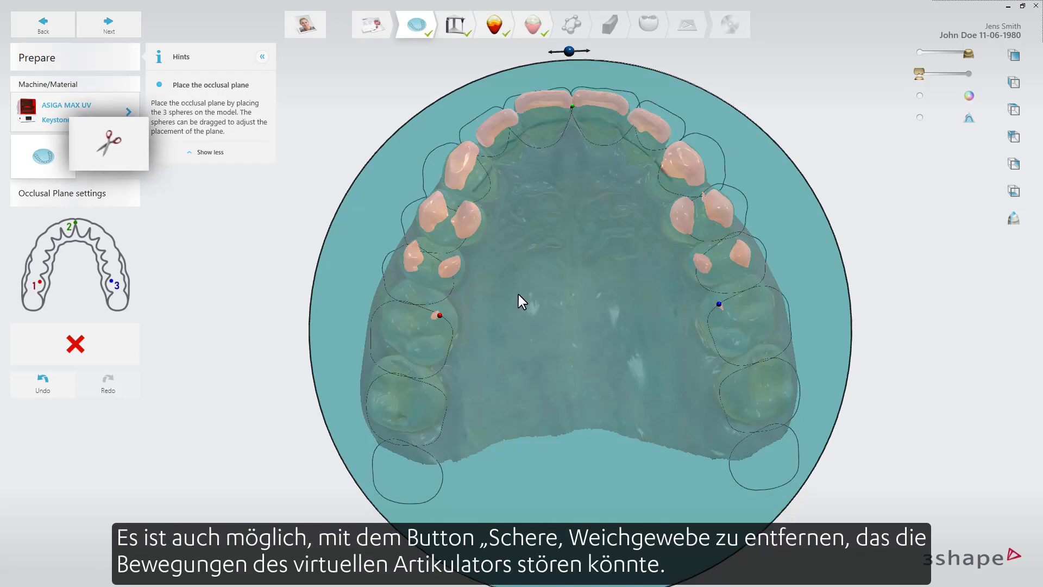
Trim away the right gum edge of the upper-jaw scan with the Trim Brush, then continue.
left_click(125, 163)
right_click_drag(532, 308, 414, 289)
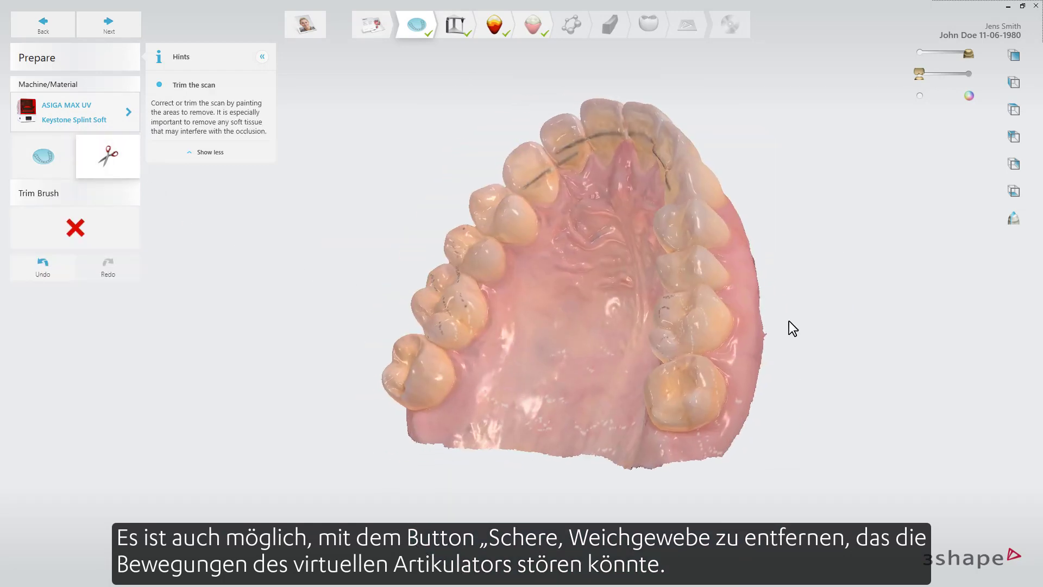
left_click_drag(762, 332, 749, 416)
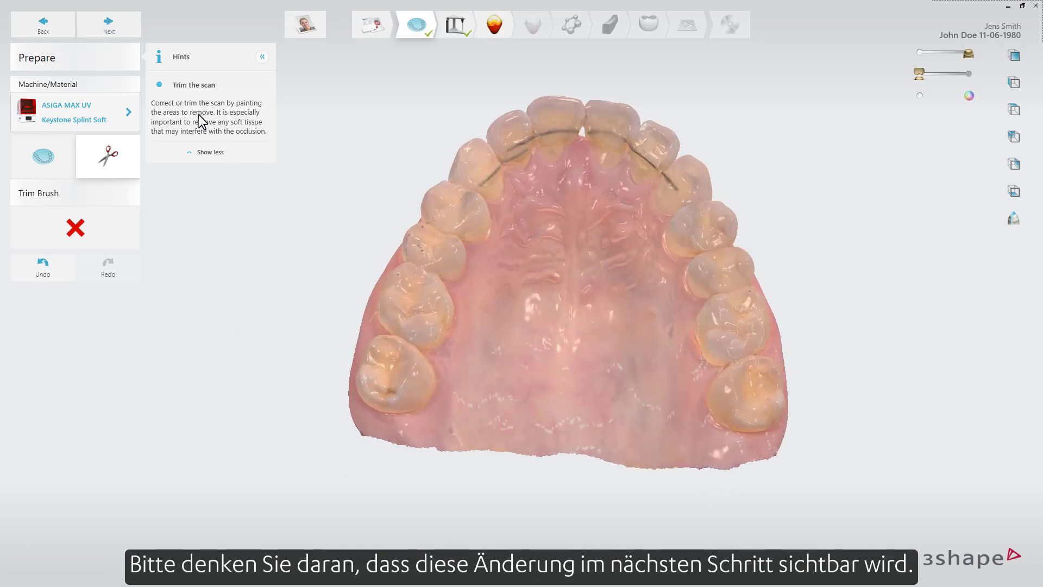
left_click(109, 26)
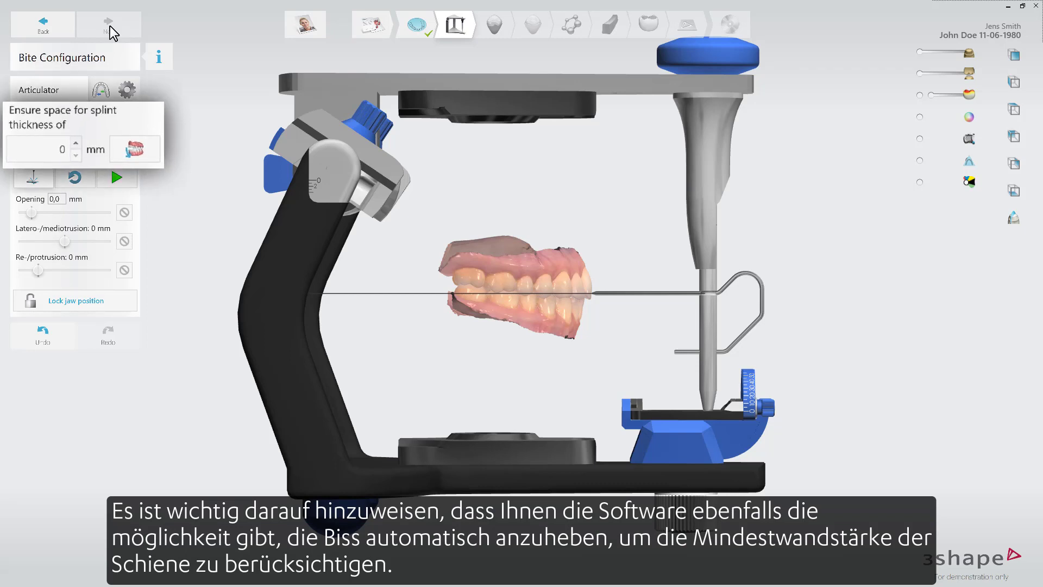
Set splint-thickness space to 1,6 mm and open the bite to 6,5 mm.
left_click(71, 142)
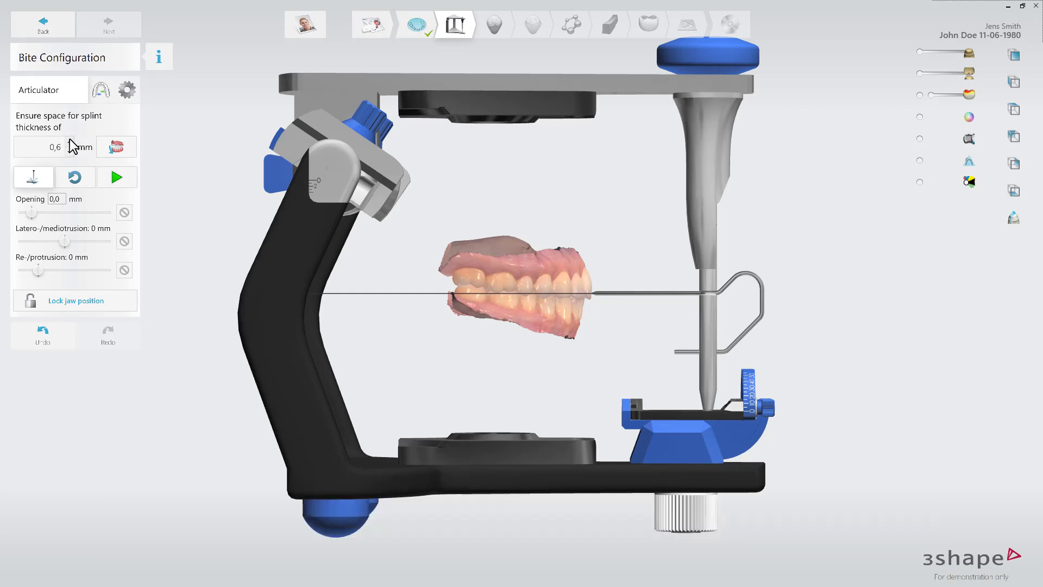
left_click(70, 141)
left_click(70, 142)
left_click(70, 142)
left_click(69, 142)
left_click(70, 142)
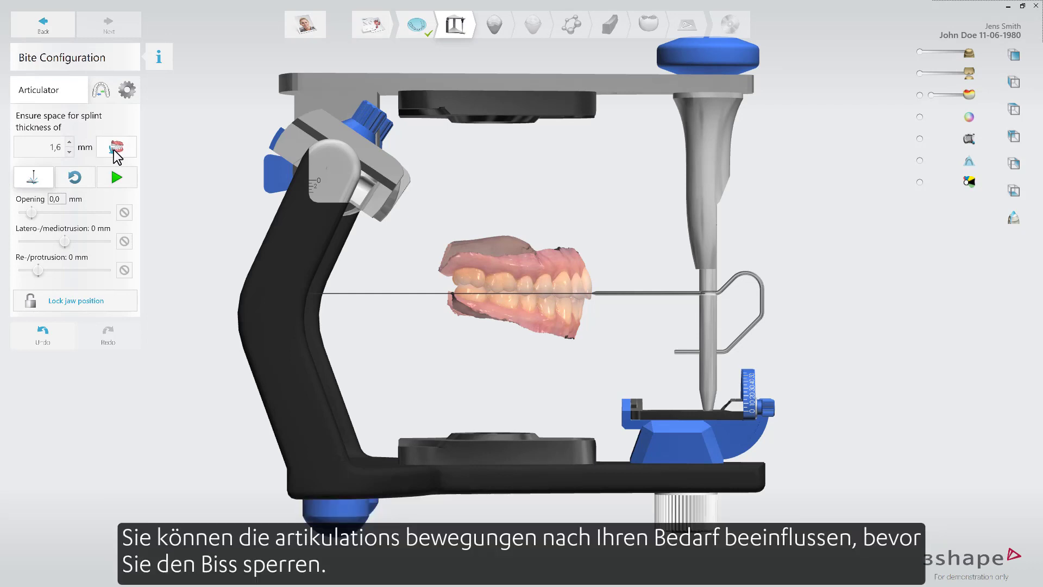
left_click(117, 154)
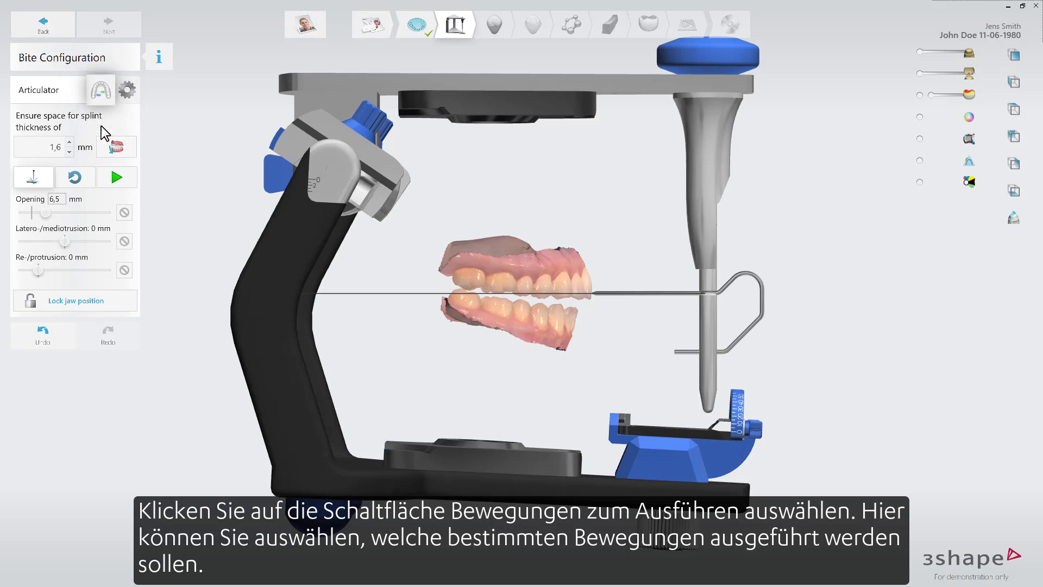
Restrict articulation motions to protrusion plus left and right lateral movements.
left_click(103, 92)
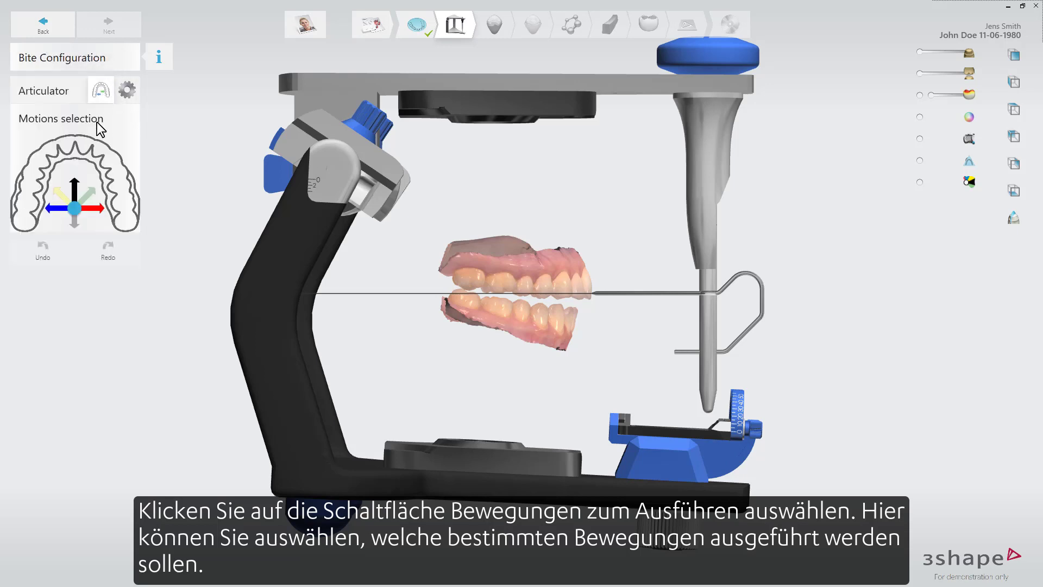
left_click(62, 193)
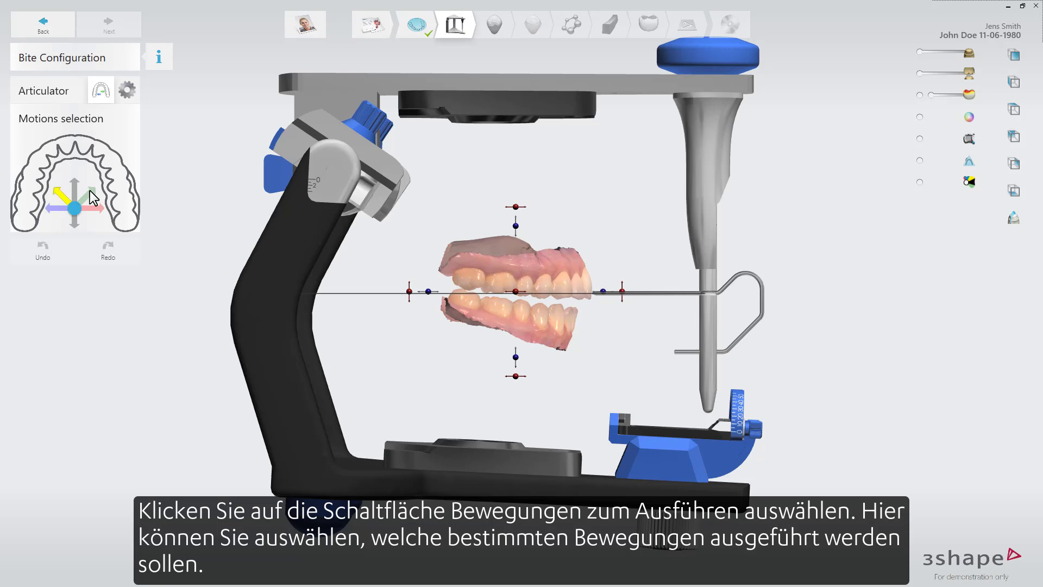
left_click(86, 193)
left_click(87, 191)
left_click(62, 195)
left_click(92, 208)
left_click(57, 209)
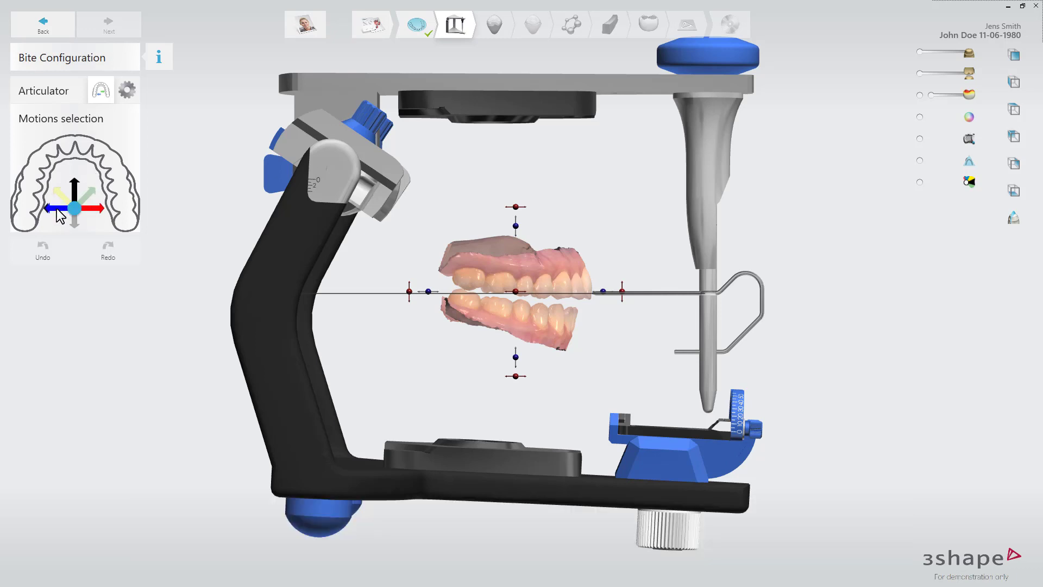
Lock the jaw position at the 6,5 mm opening and play the motions to check the bite.
left_click(63, 93)
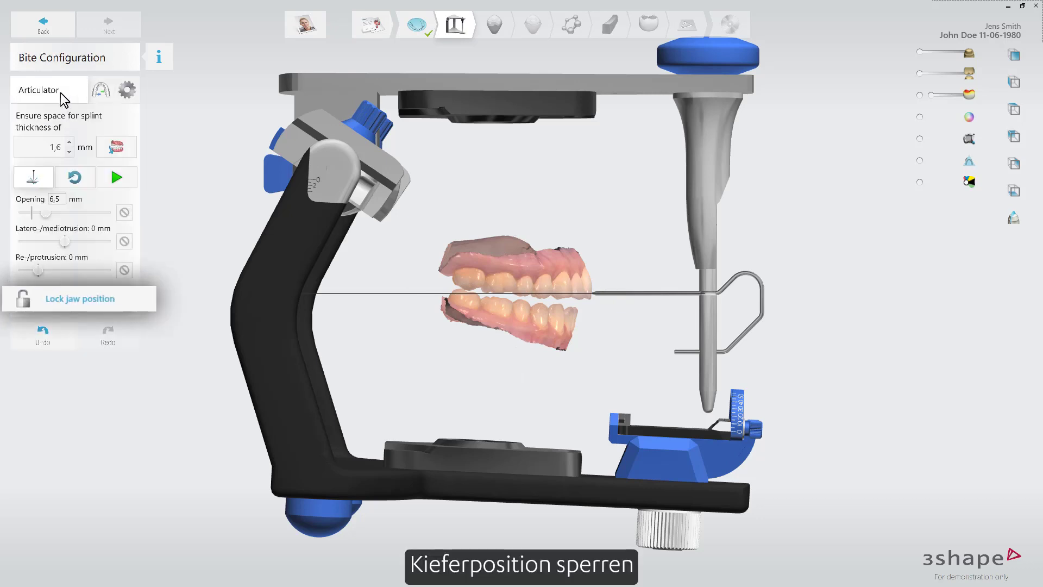
left_click(100, 294)
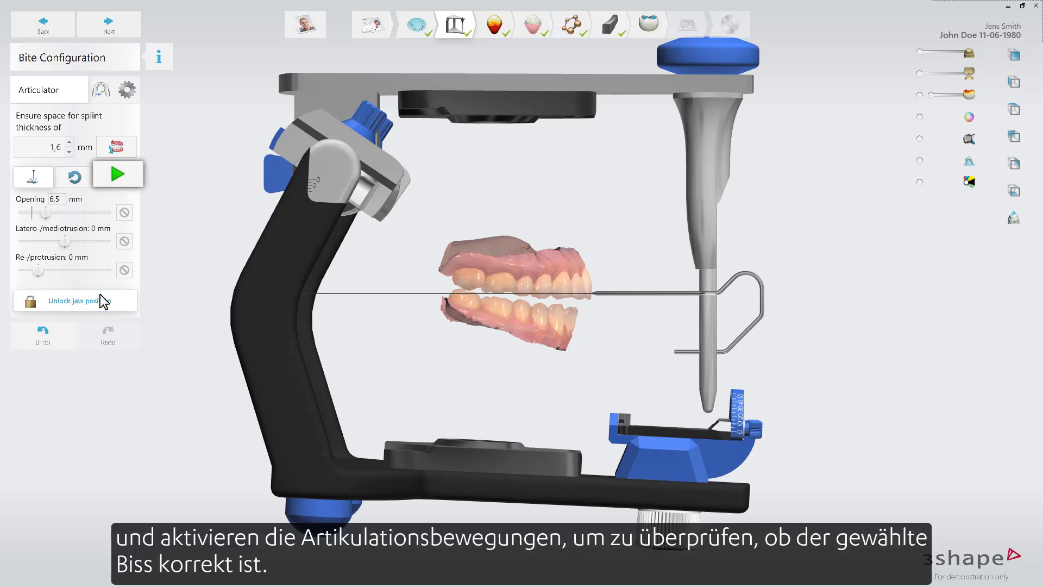
left_click(118, 179)
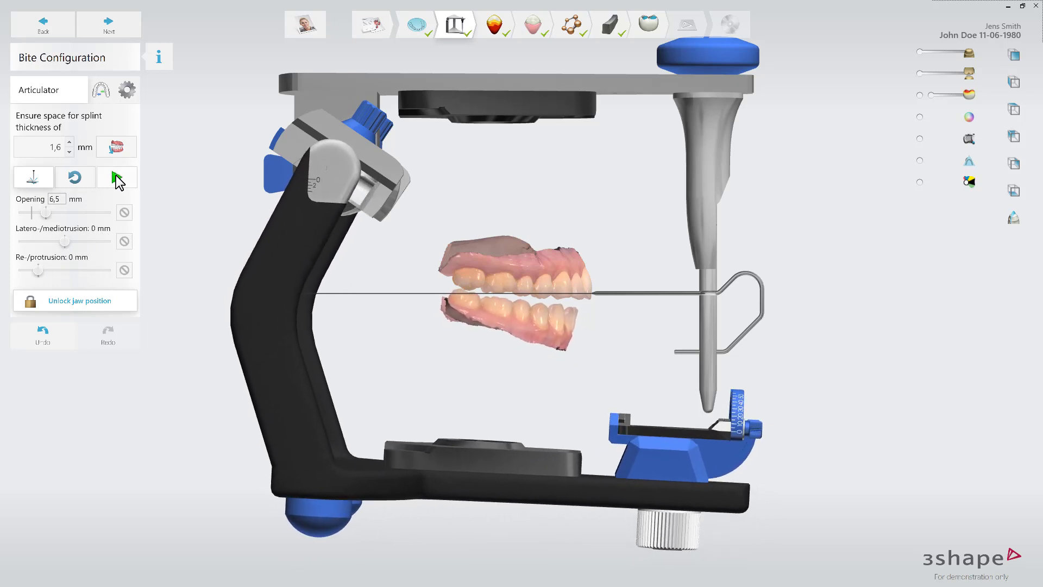
In Blocking Out, raise retention to 0,1 mm, inspect the model, and advance to Wax Trimming.
left_click(124, 30)
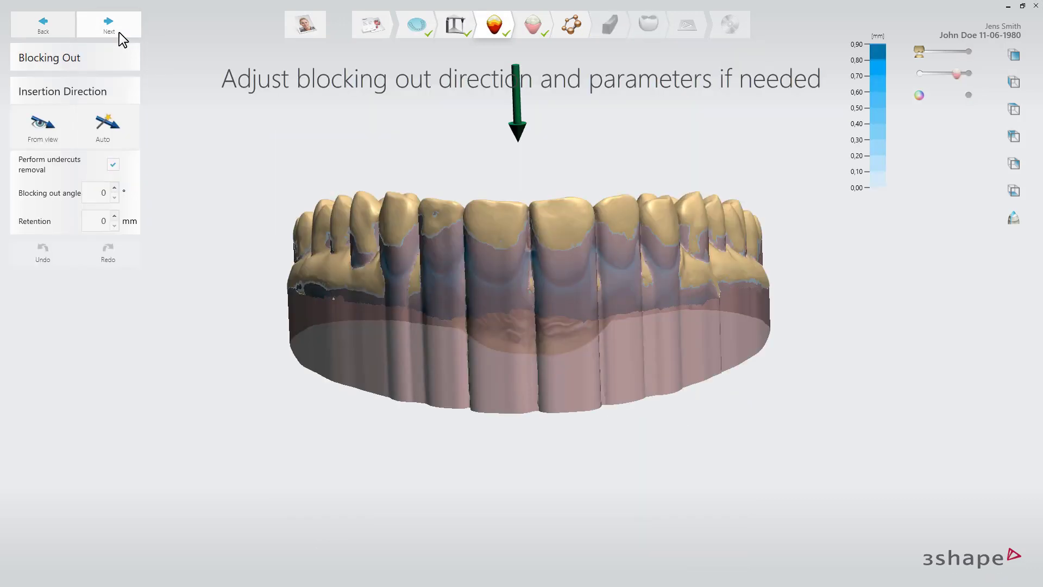
right_click_drag(318, 281, 314, 261)
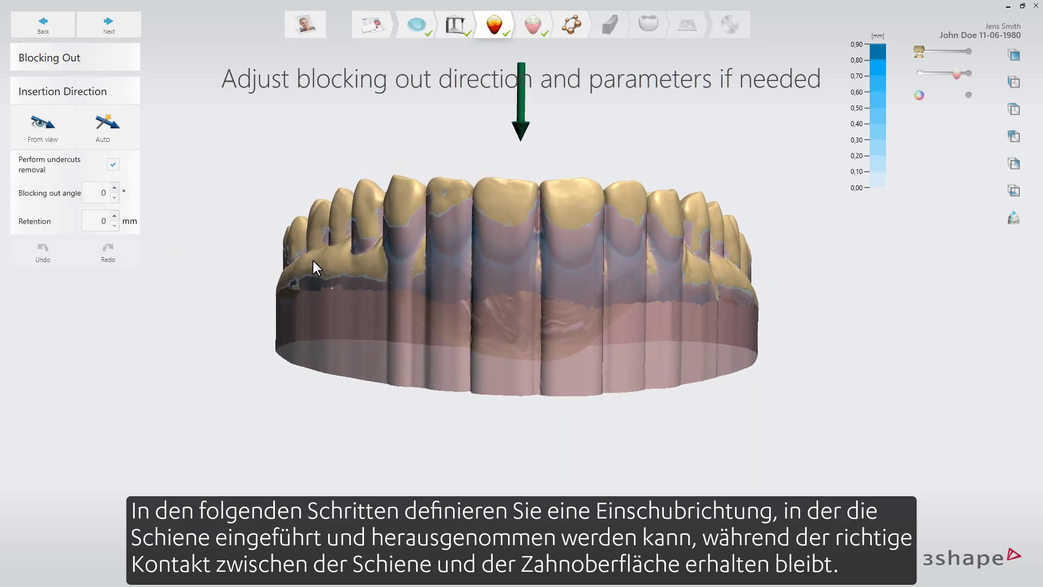
left_click(114, 216)
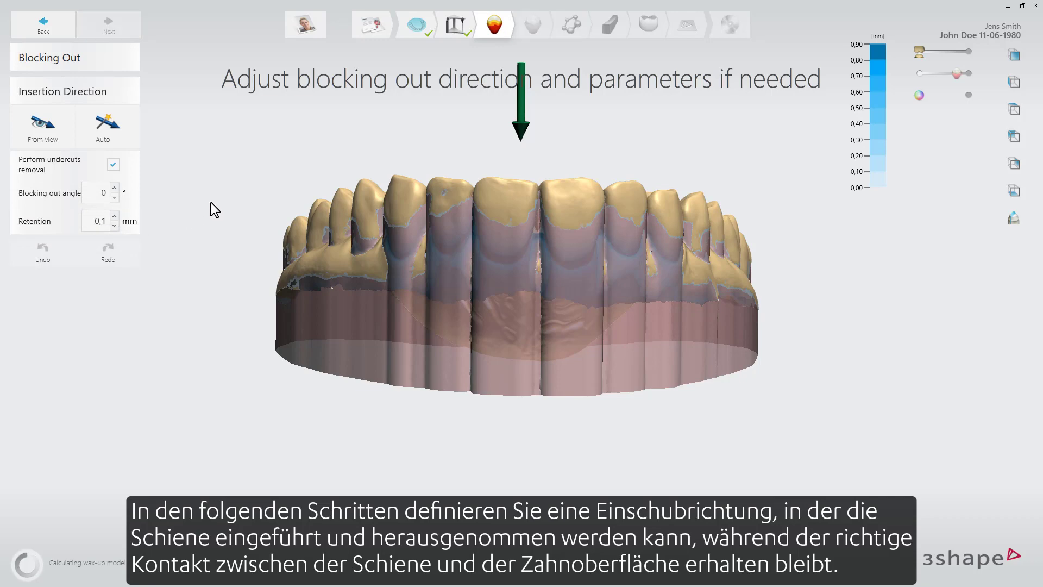
right_click_drag(211, 203, 239, 292)
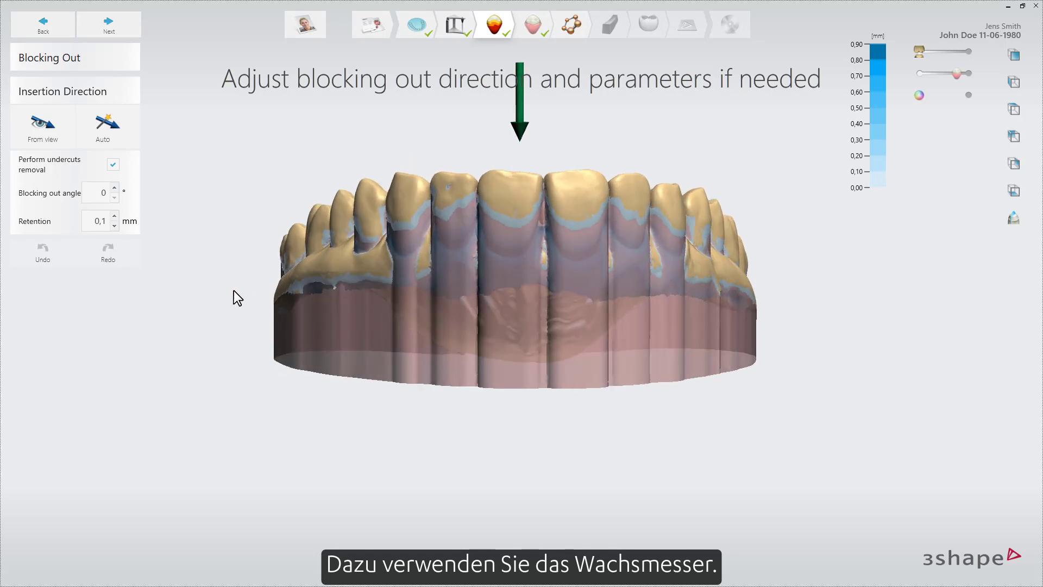
left_click(126, 22)
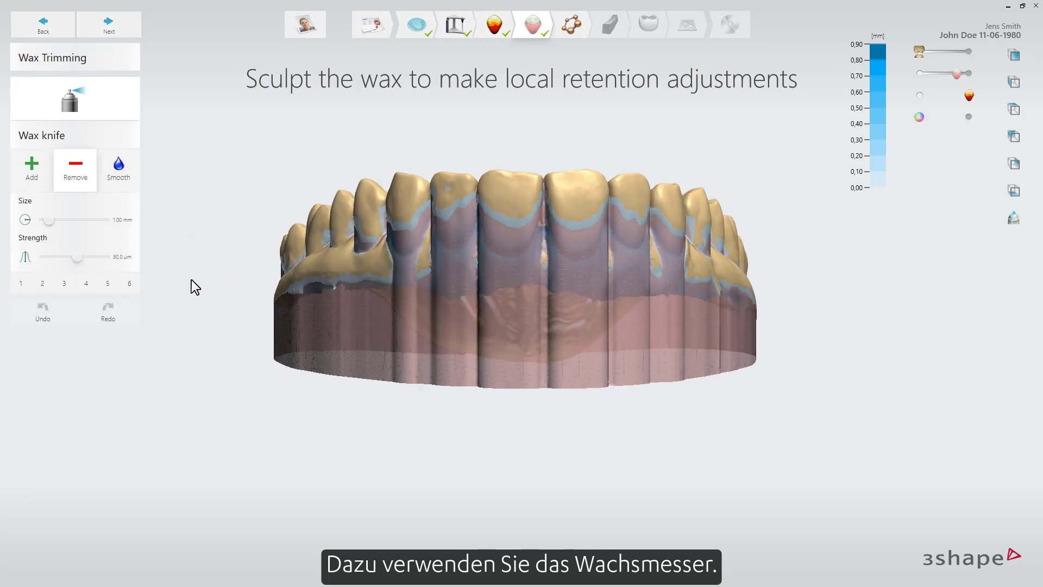
Review the wax-trimmed model and move on to the Outline step.
right_click_drag(191, 279, 260, 271)
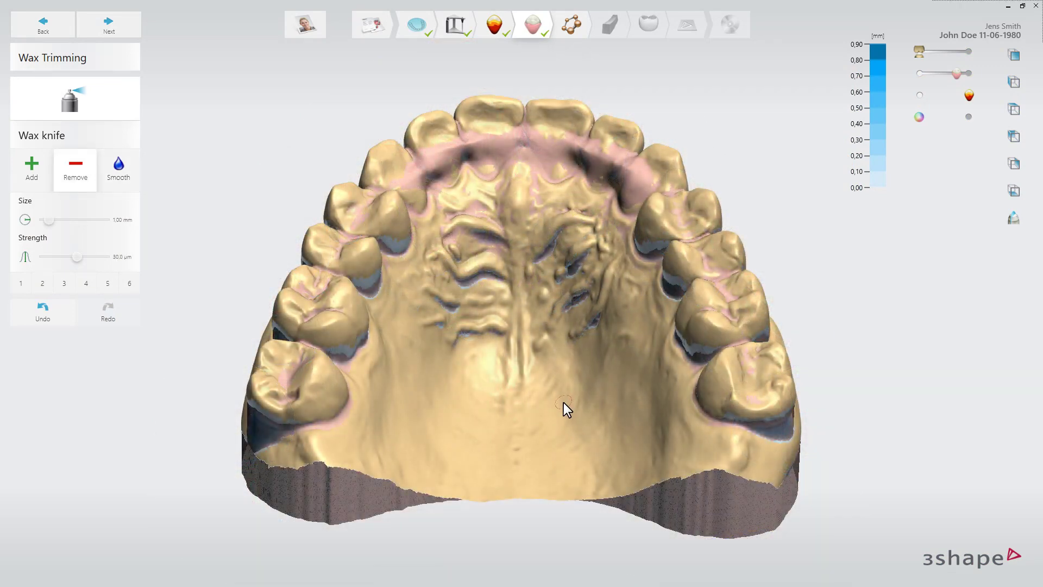
left_click(129, 27)
right_click_drag(269, 418, 363, 355)
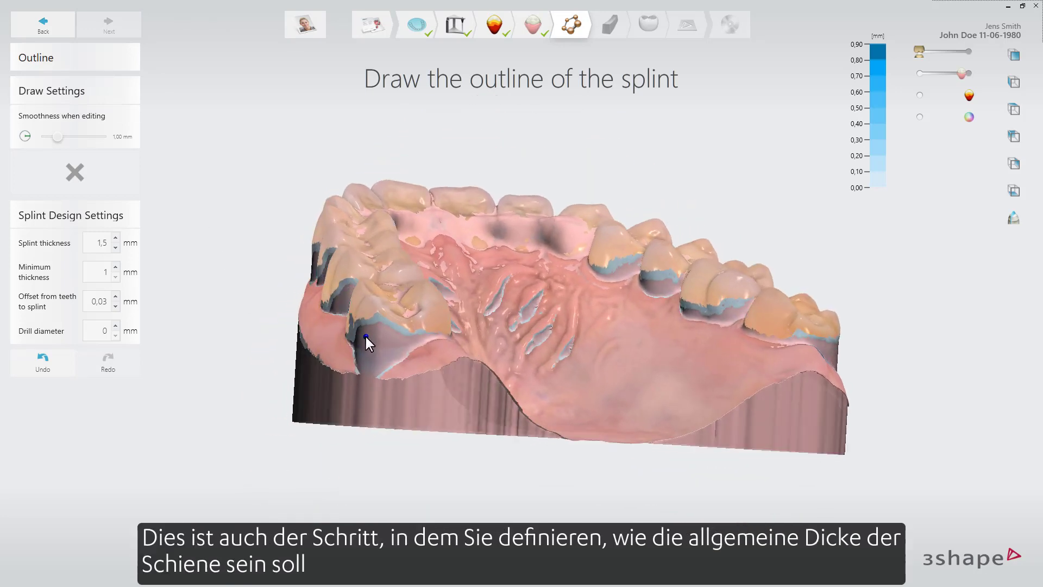
Draw the splint outline around the upper teeth at 1,5 mm thickness and advance to Raise Surface.
left_click(365, 336)
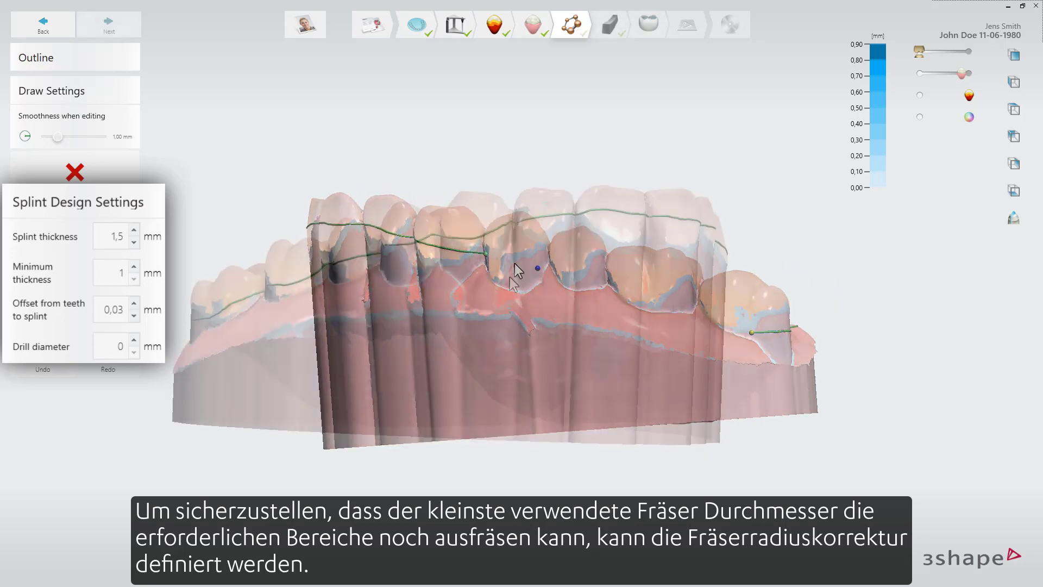
right_click_drag(693, 273, 335, 331)
left_click(125, 28)
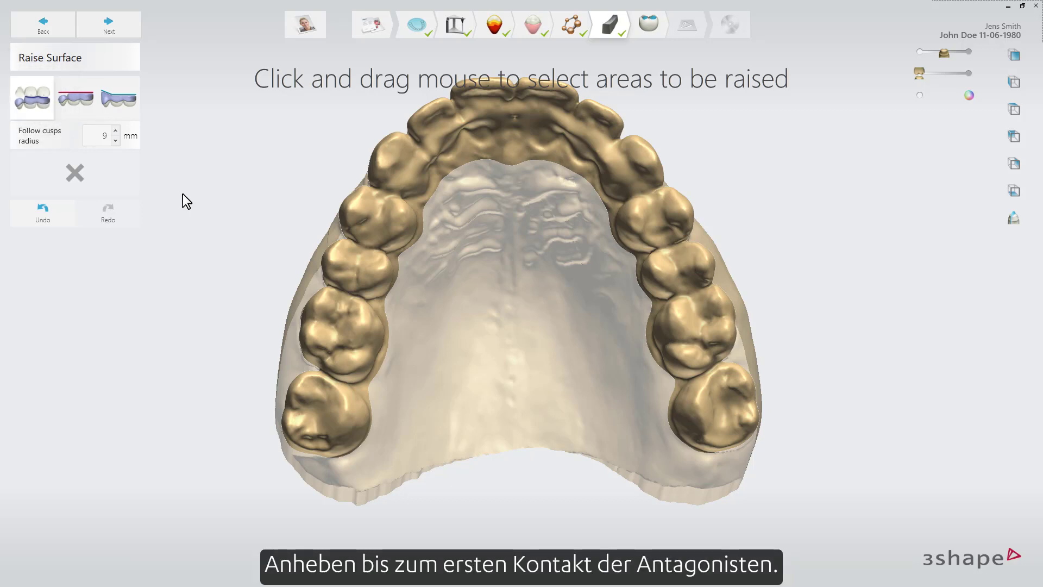
Mark the arch areas to raise, switching to the set-height option (1 mm height, 4 mm width).
right_click_drag(471, 361, 483, 386, "ctrl")
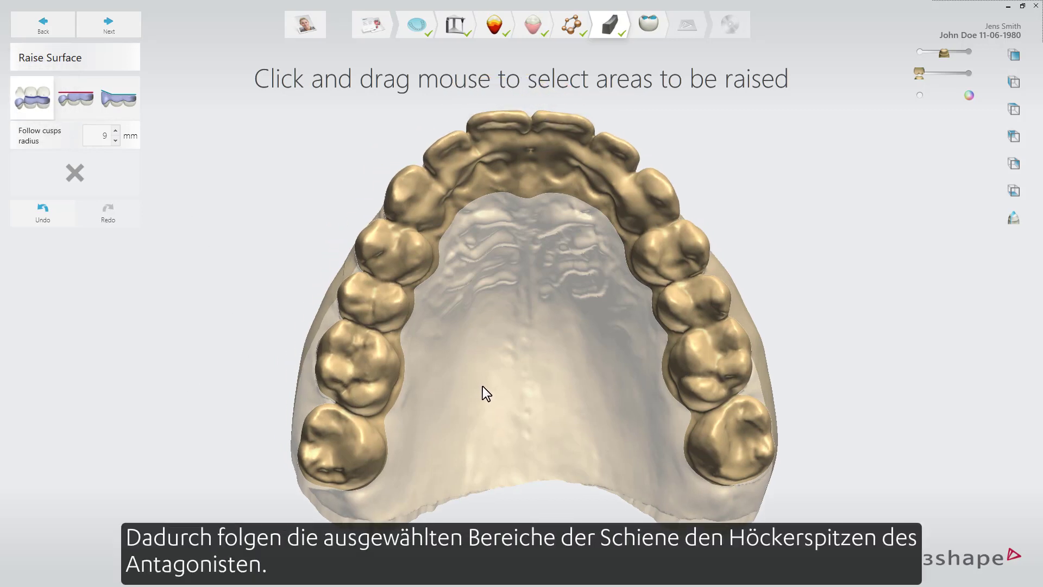
mouse_move(331, 494)
left_mouse_down()
mouse_move(375, 321)
mouse_move(421, 213)
mouse_move(481, 149)
mouse_move(558, 141)
mouse_move(634, 203)
mouse_move(681, 282)
mouse_move(710, 418)
mouse_move(712, 498)
left_mouse_up()
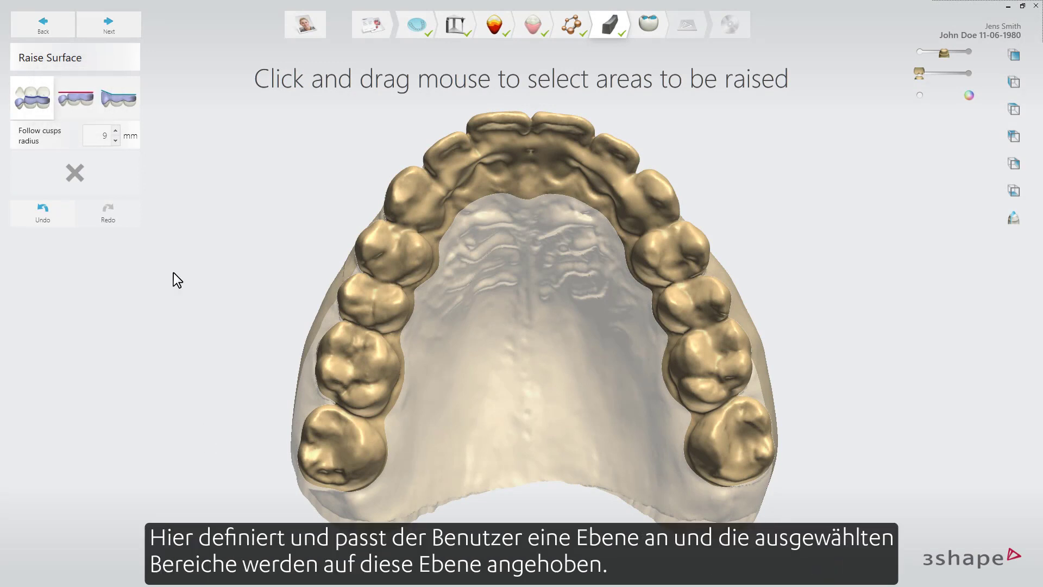
left_click(84, 115)
mouse_move(334, 501)
left_mouse_down()
mouse_move(355, 370)
mouse_move(396, 236)
mouse_move(455, 165)
mouse_move(505, 150)
mouse_move(573, 160)
mouse_move(639, 223)
mouse_move(713, 516)
left_mouse_up()
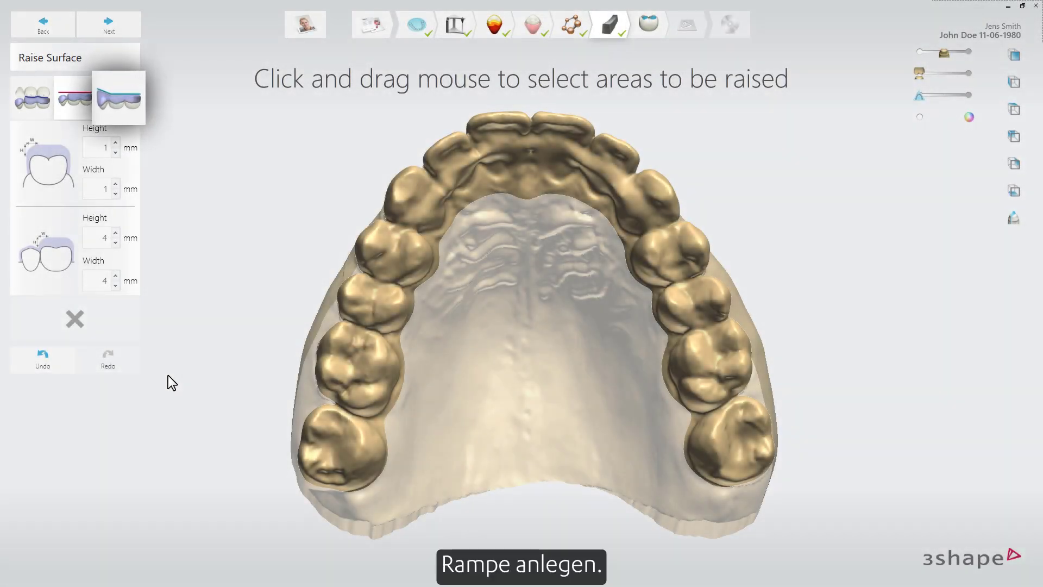
Raise the front teeth as a ramp with a 20° ramp angle.
left_click(119, 100)
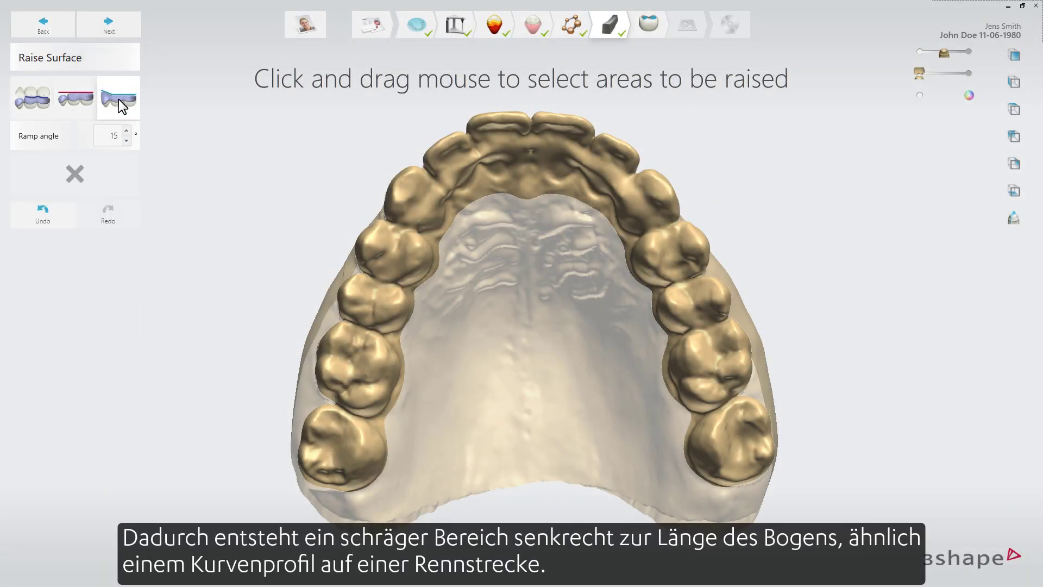
mouse_move(317, 497)
left_mouse_down()
mouse_move(410, 256)
mouse_move(567, 165)
mouse_move(728, 470)
left_mouse_up()
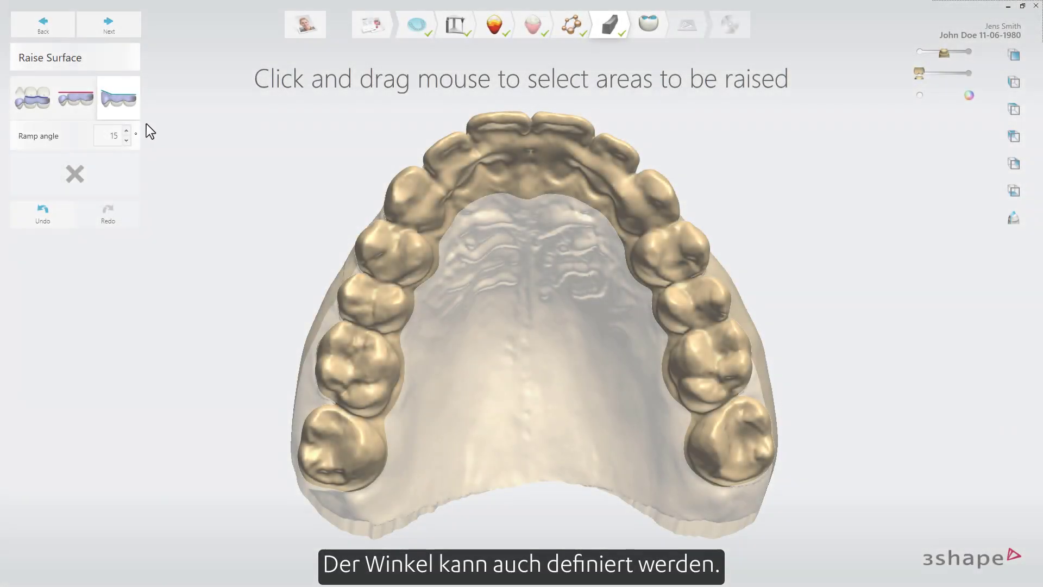
left_click(126, 131)
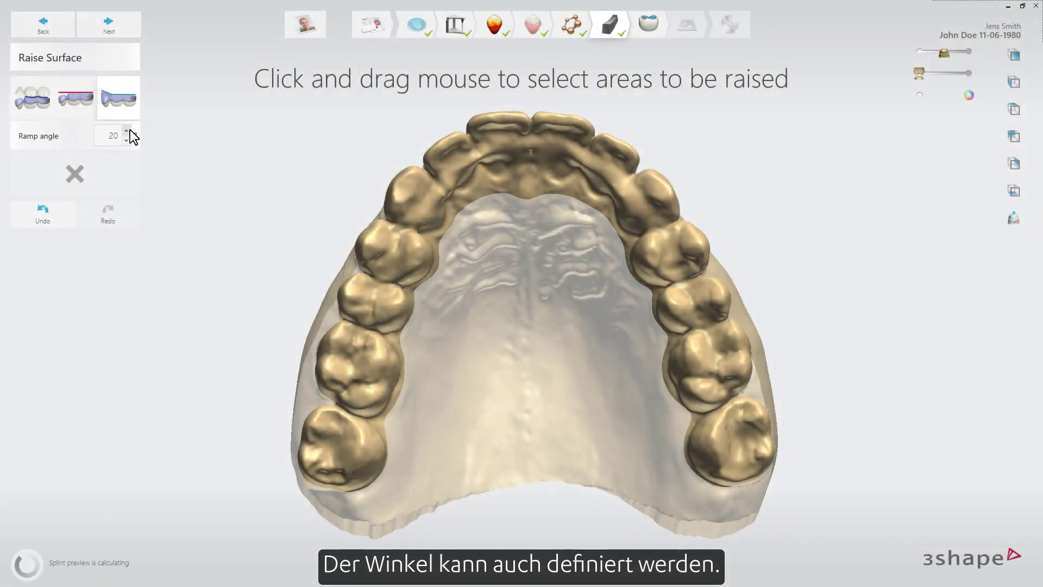
mouse_move(400, 227)
left_mouse_down()
mouse_move(430, 200)
mouse_move(502, 168)
mouse_move(588, 161)
mouse_move(682, 216)
left_mouse_up()
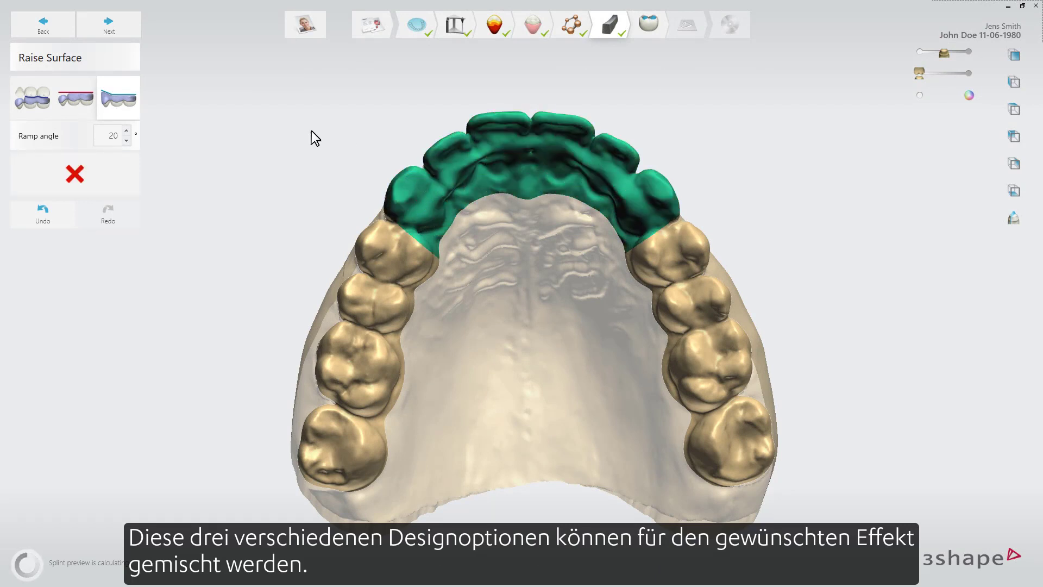
Raise the left and right back teeth with Follow cusps at a 9 mm radius.
left_click(31, 98)
mouse_move(343, 446)
left_mouse_down()
mouse_move(344, 351)
mouse_move(417, 216)
left_mouse_up()
mouse_move(657, 230)
left_mouse_down()
mouse_move(712, 437)
mouse_move(706, 532)
left_mouse_up()
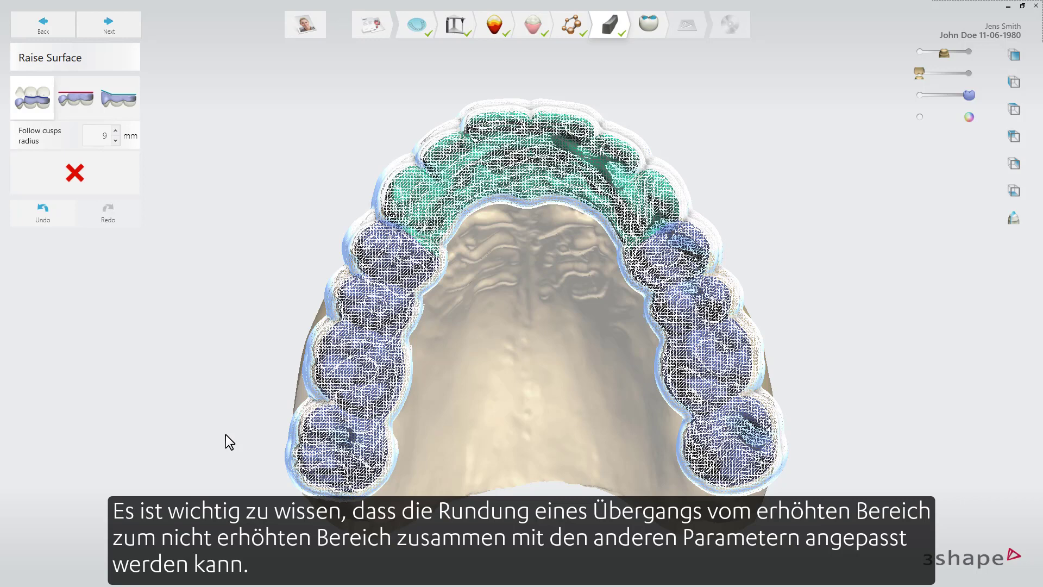
In Adapt Design, correct the too-thin splint, record articulation collisions, and auto-remove interferences by pushing the design.
left_click(118, 28)
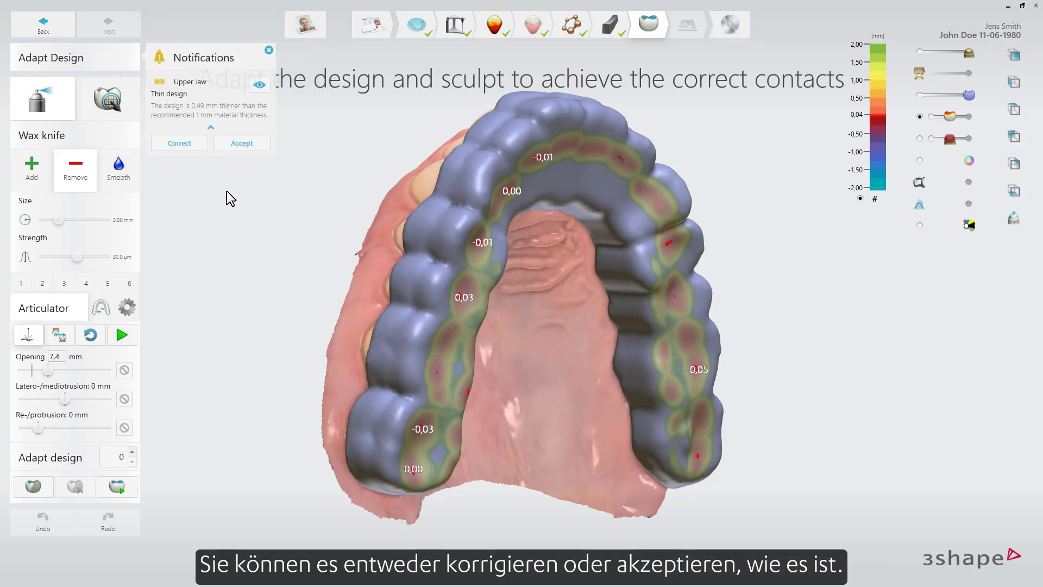
left_click(195, 142)
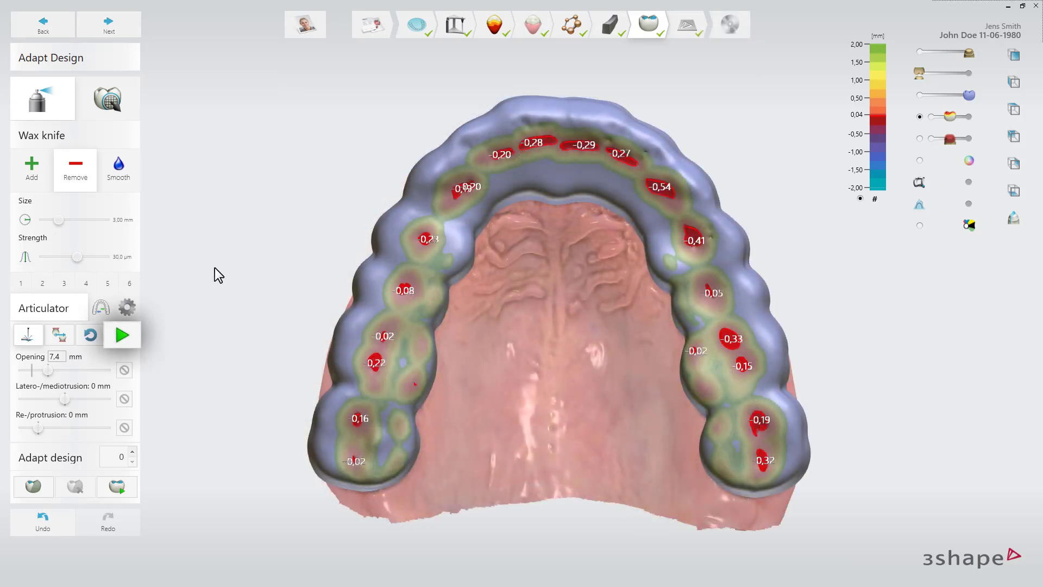
left_click(121, 335)
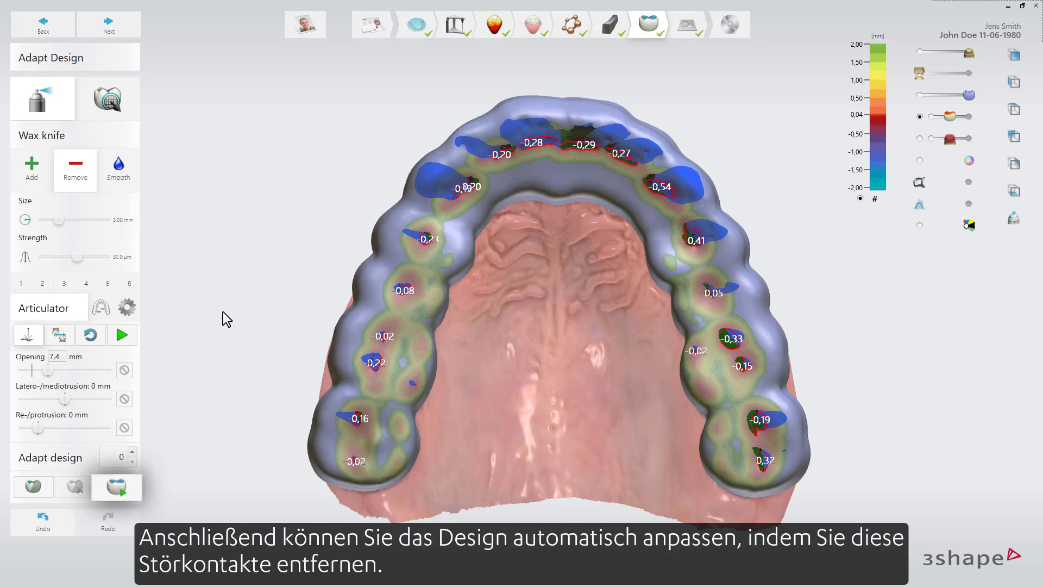
left_click(133, 452)
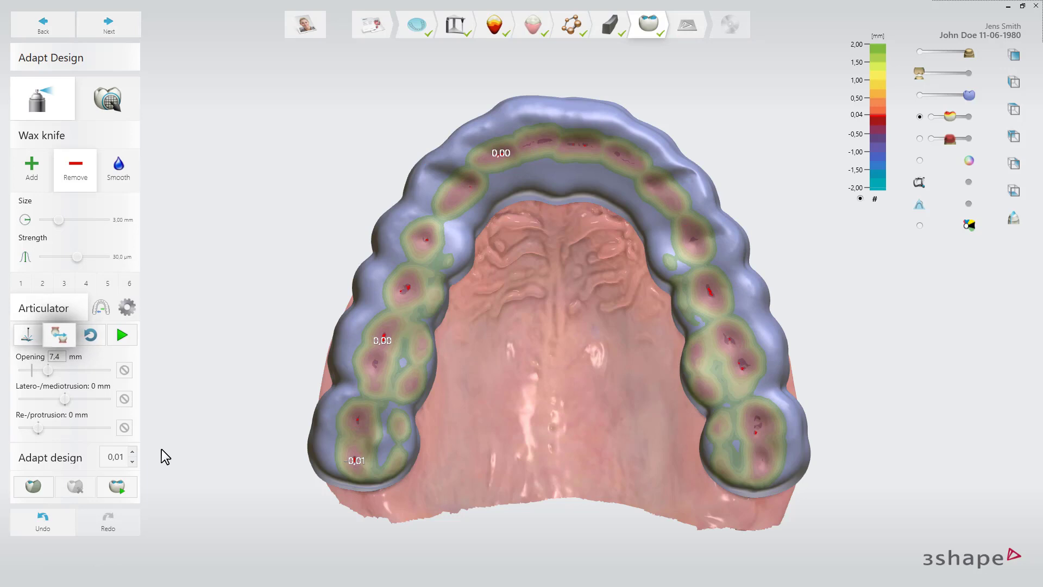
left_click(59, 334)
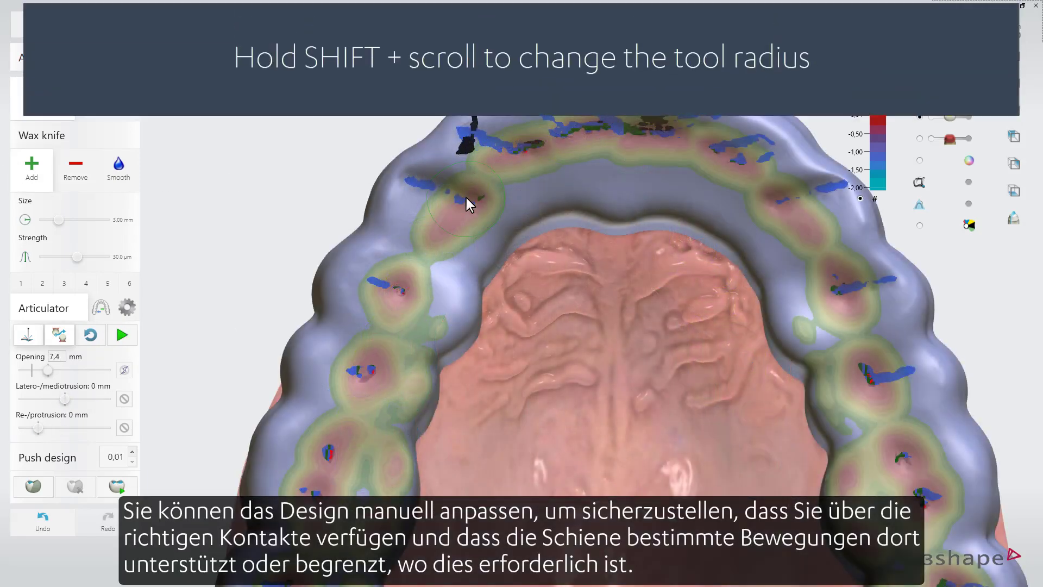
With a smaller wax knife, sculpt away one contact patch, add material along another, and replay articulation.
scroll(427, 198, "down", 2, "shift")
scroll(426, 197, "down", 1, "shift")
mouse_move(427, 196)
left_mouse_down()
mouse_move(387, 182)
mouse_move(445, 174)
mouse_move(382, 187)
left_mouse_up()
left_click_drag(839, 188, 823, 183)
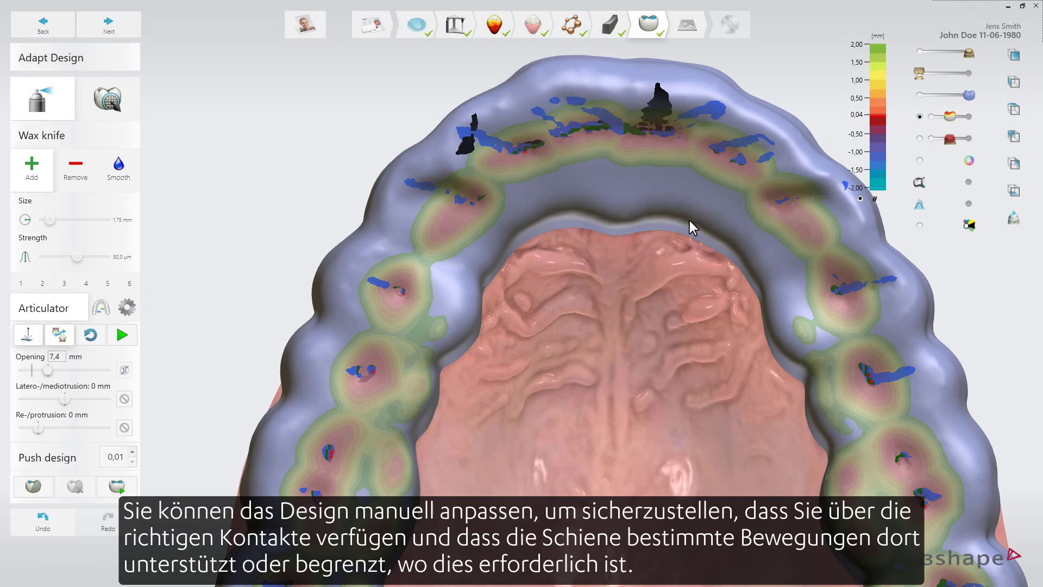
left_click(123, 336)
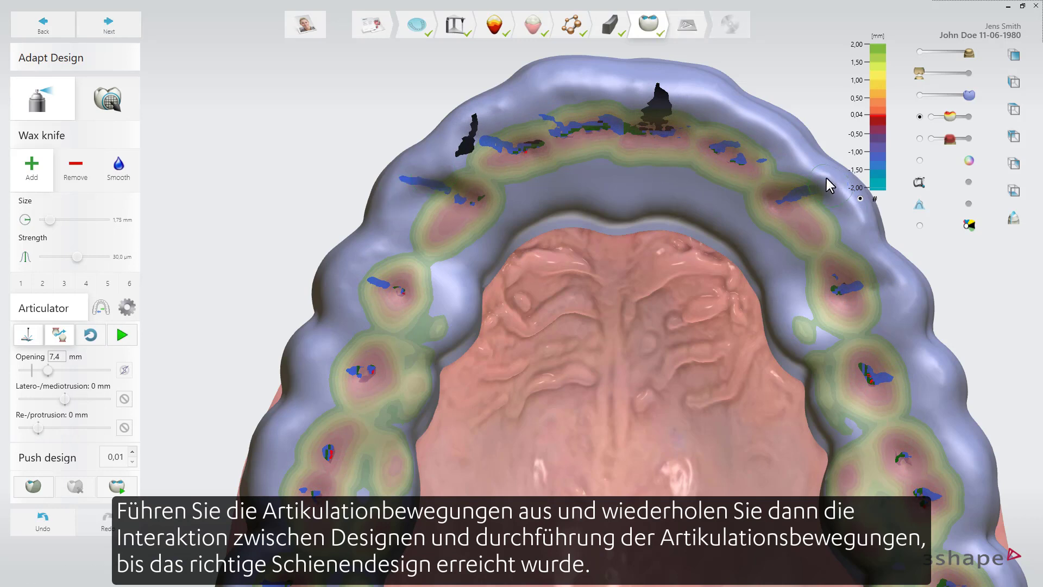
Add material at the right-side contact and replay articulation to recheck the contacts.
left_click(842, 186)
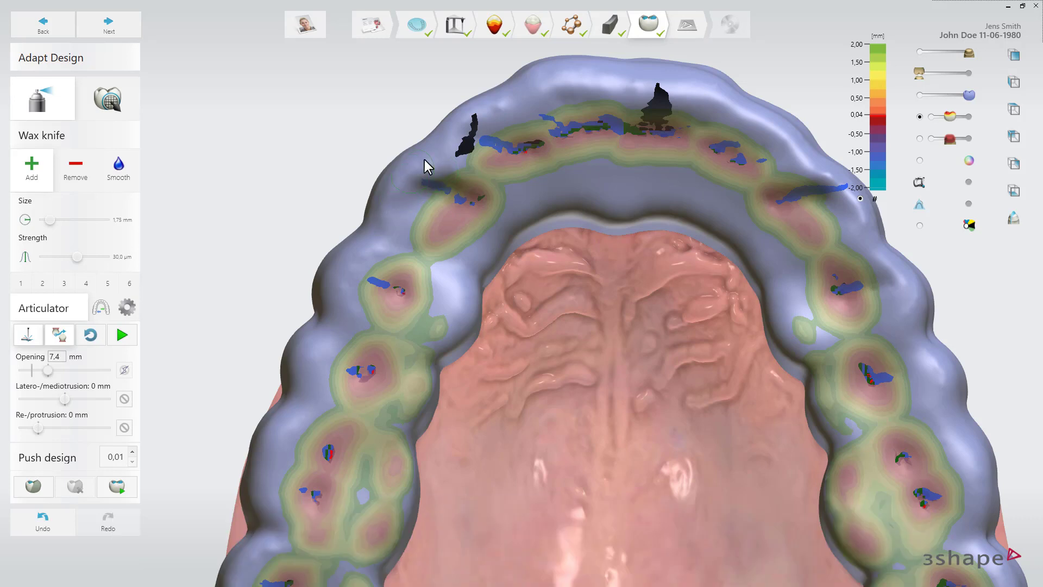
left_click(123, 337)
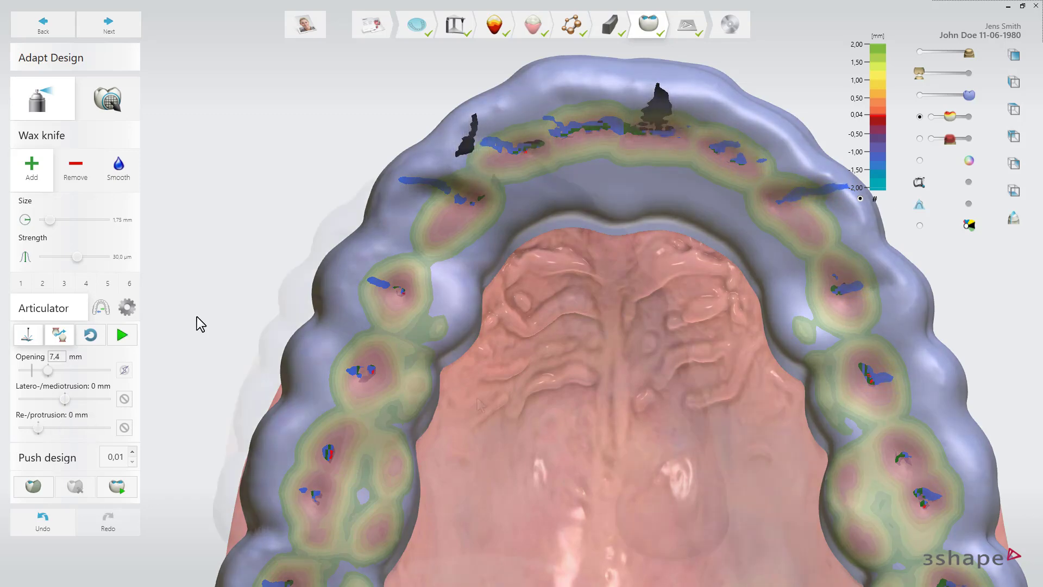
scroll(197, 317, "down", 3)
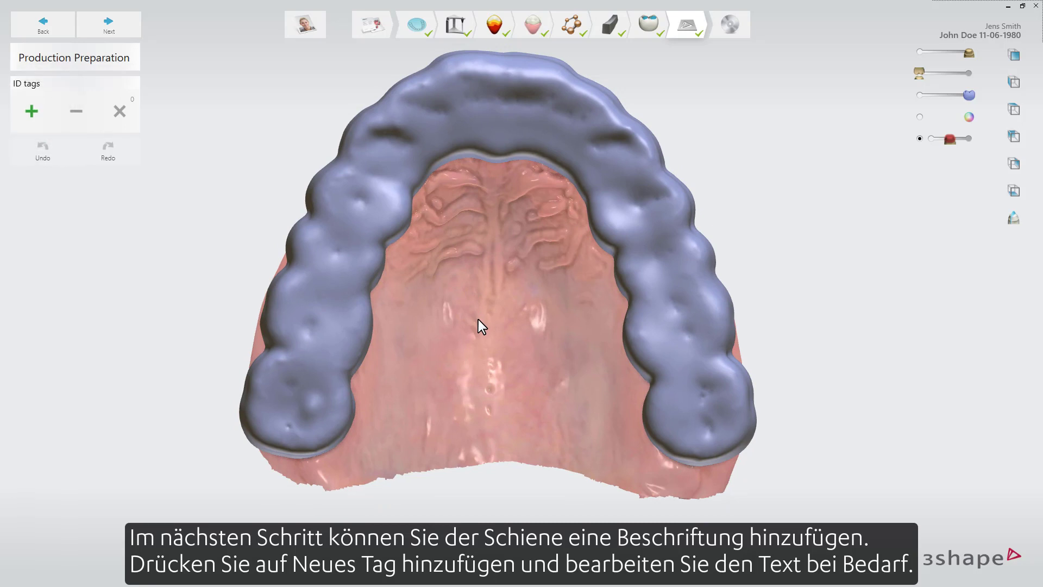
Create a new ID tag reading 'splint' with the date appended.
left_click(30, 112)
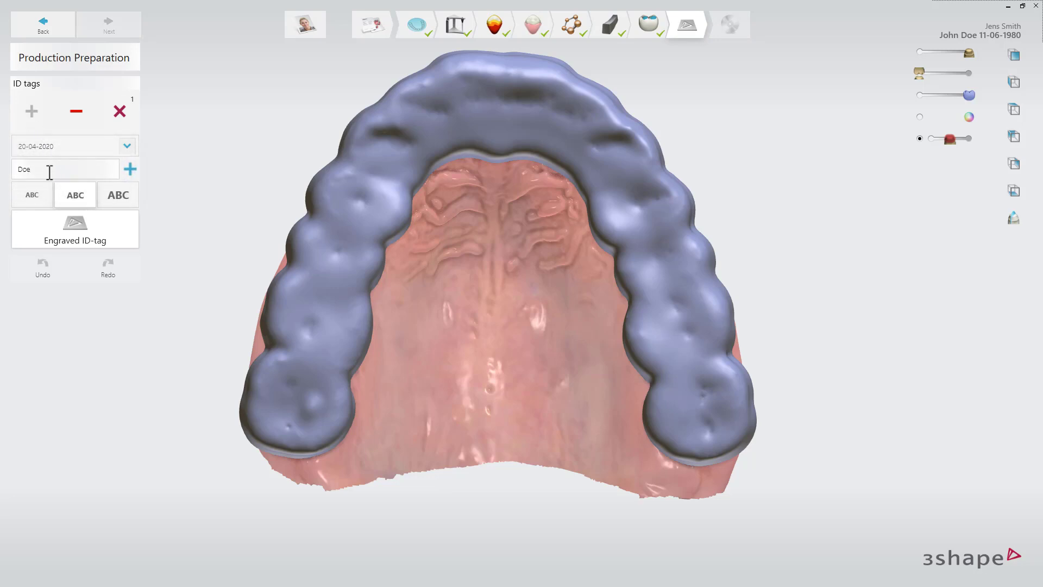
type("splint")
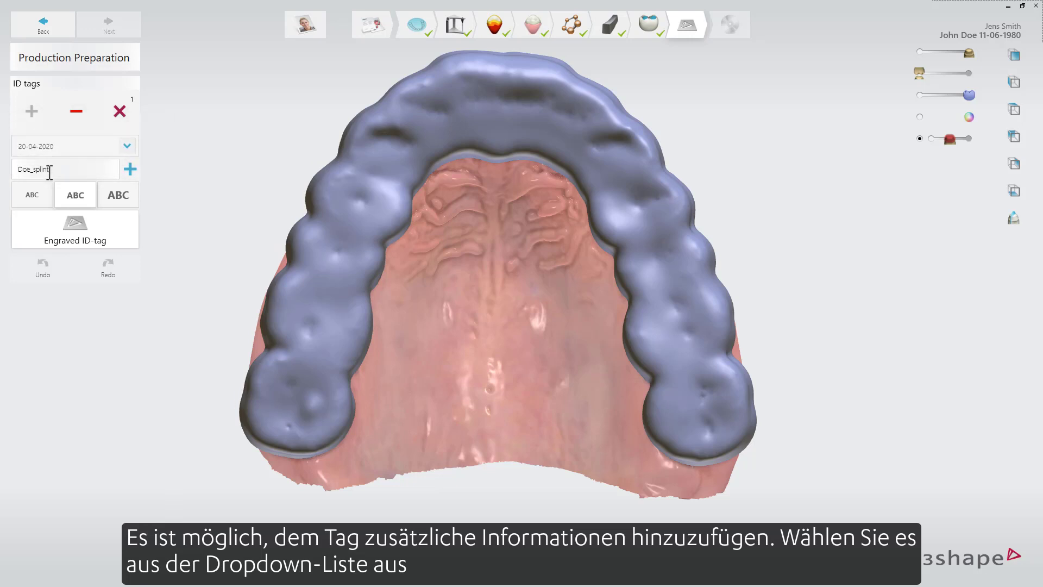
left_click(132, 145)
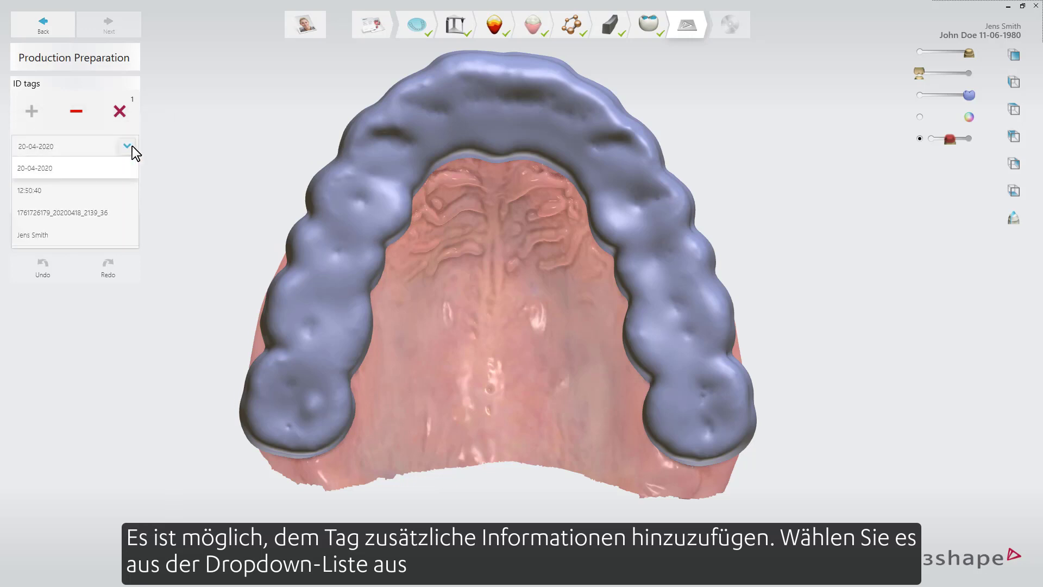
left_click(169, 141)
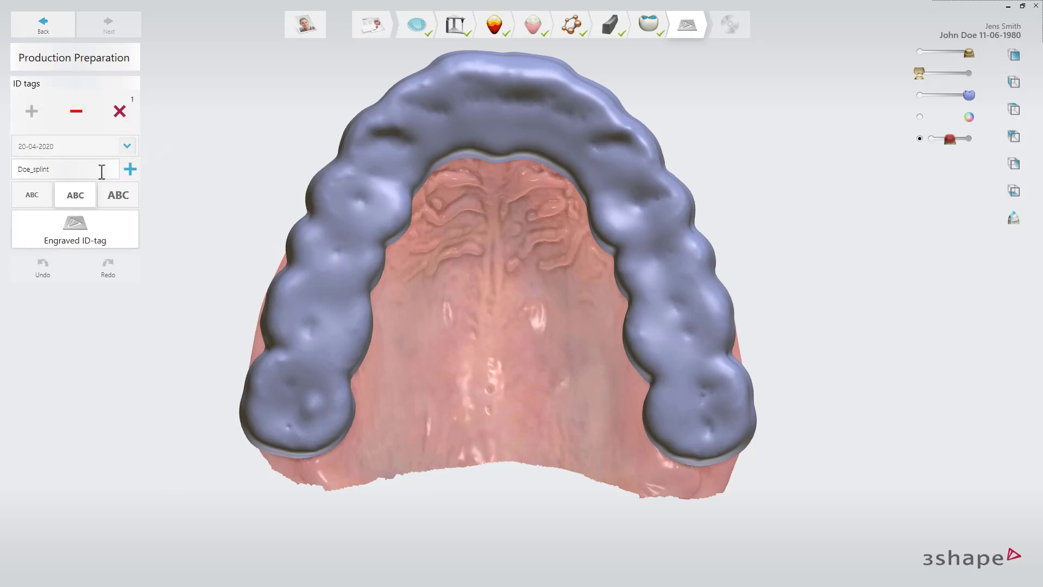
left_click(130, 169)
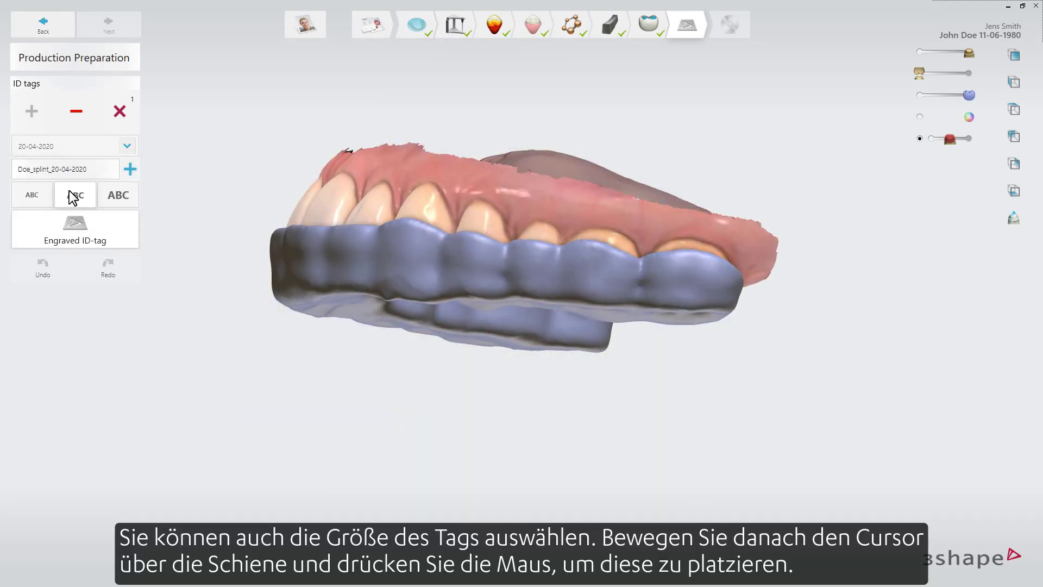
Place the tag in the smallest text size on the splint's side as a raised tag.
left_click(20, 197)
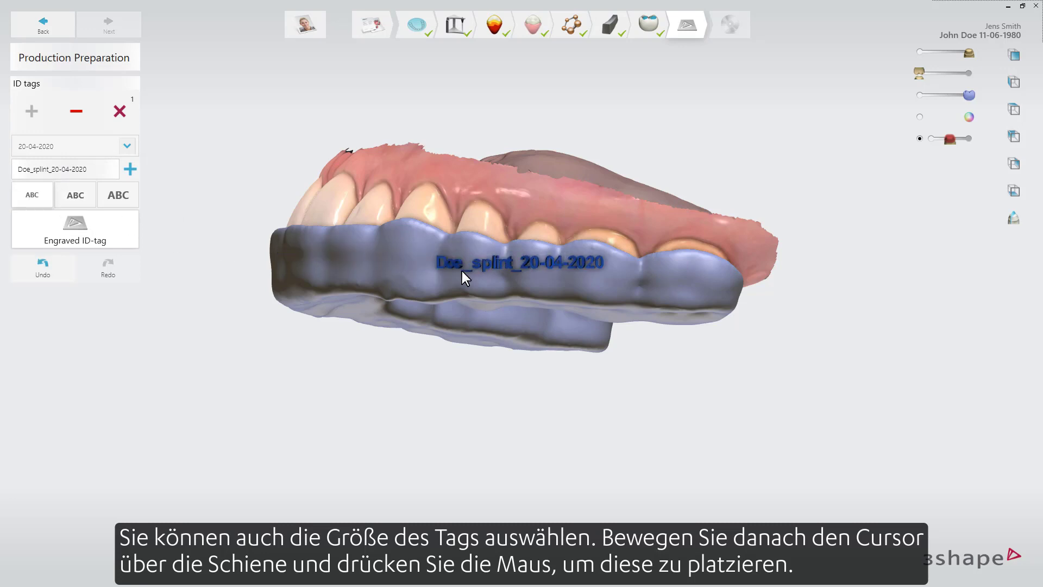
left_click(504, 280)
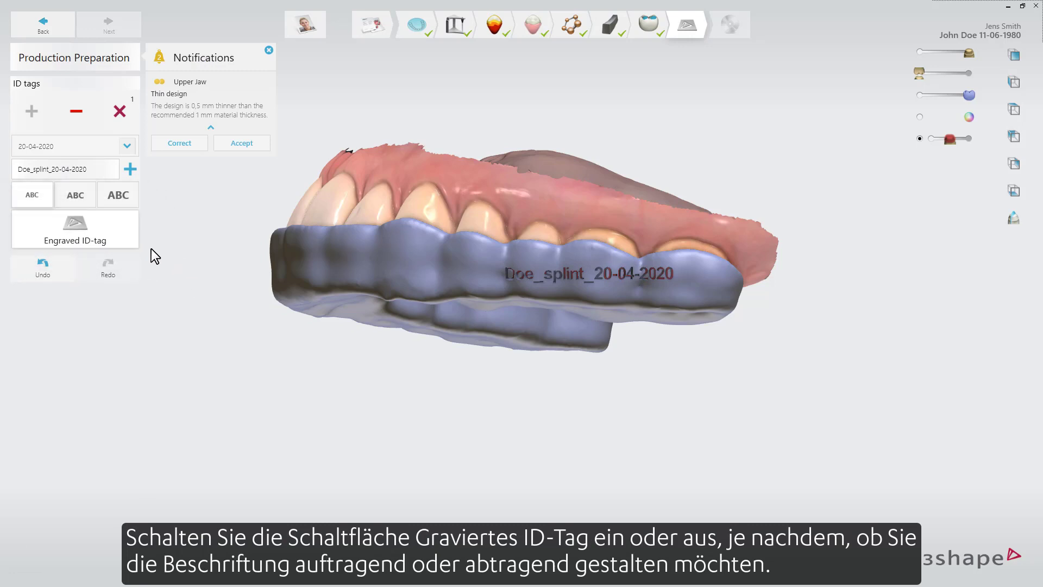
left_click(129, 243)
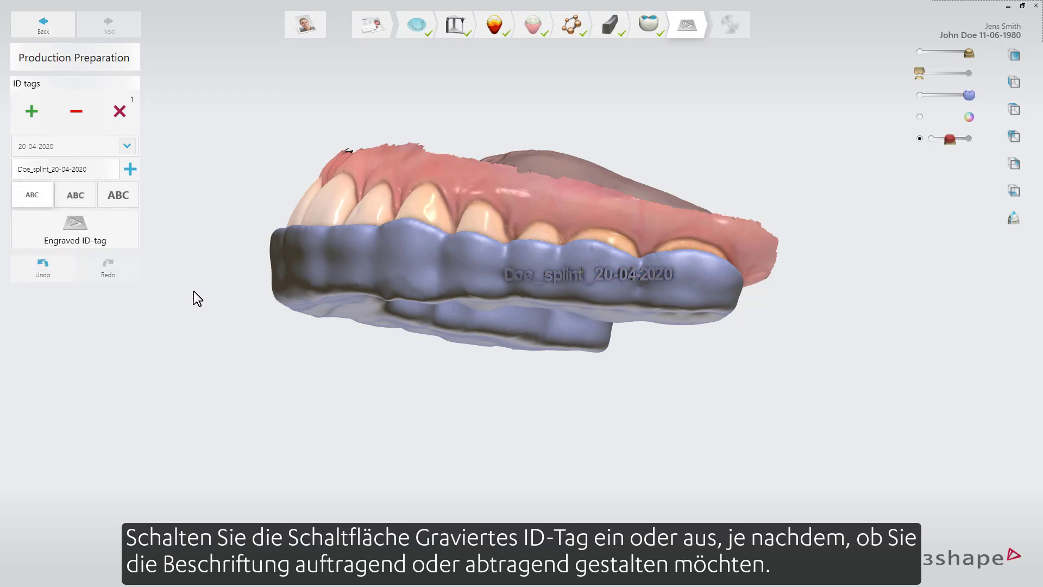
right_click_drag(498, 265, 371, 263)
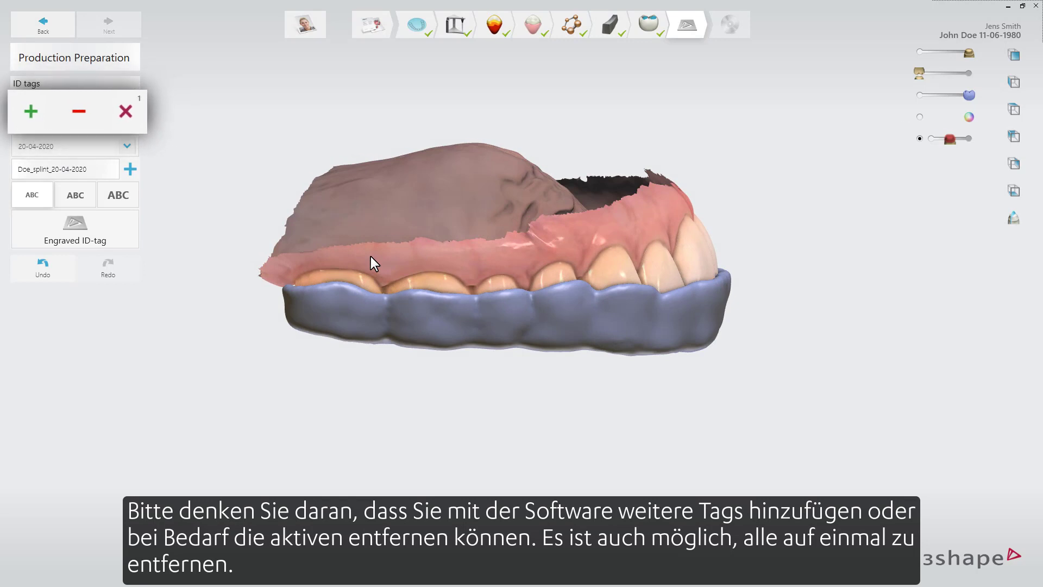
Create a second ID tag whose text is the patient's name from the case details.
left_click(31, 112)
left_click(51, 167)
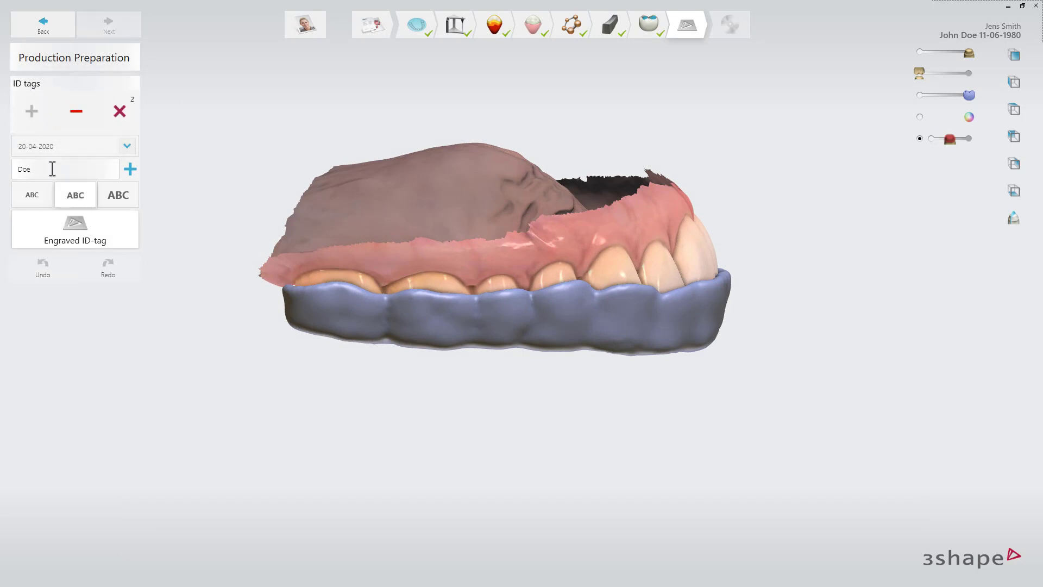
key("BackSpace")
key("BackSpace")
key("BackSpace")
left_click(129, 148)
left_click(59, 231)
Place the name tag in the smallest text size on the splint base, viewed from the front.
left_click(33, 195)
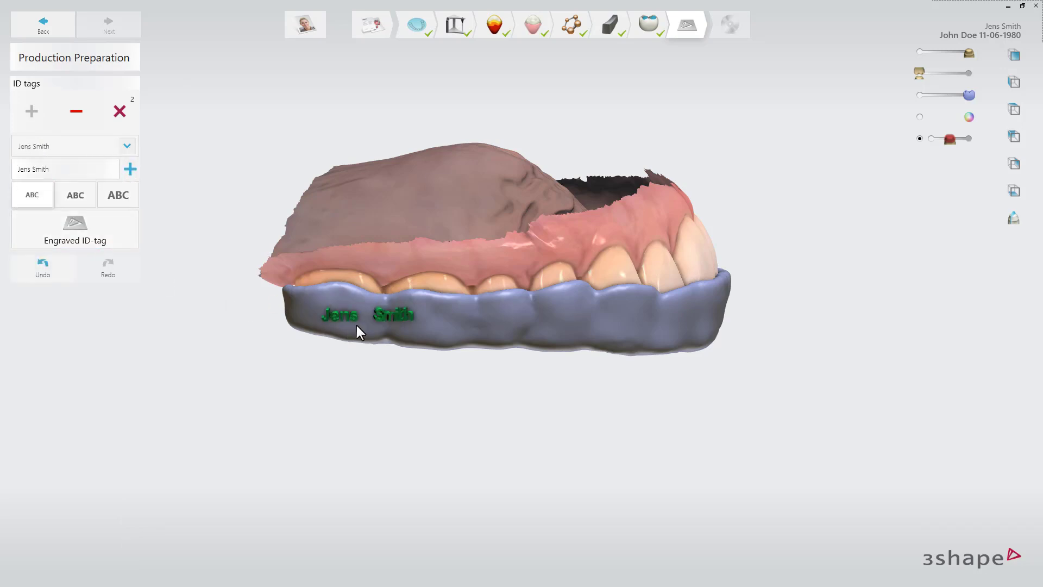
left_click(411, 323)
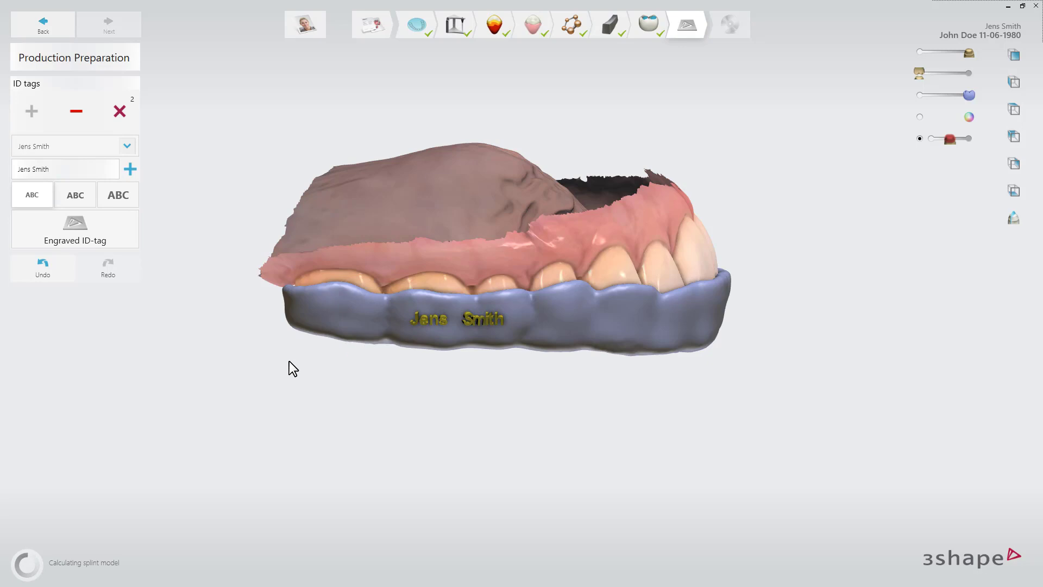
right_click_drag(683, 208, 448, 224)
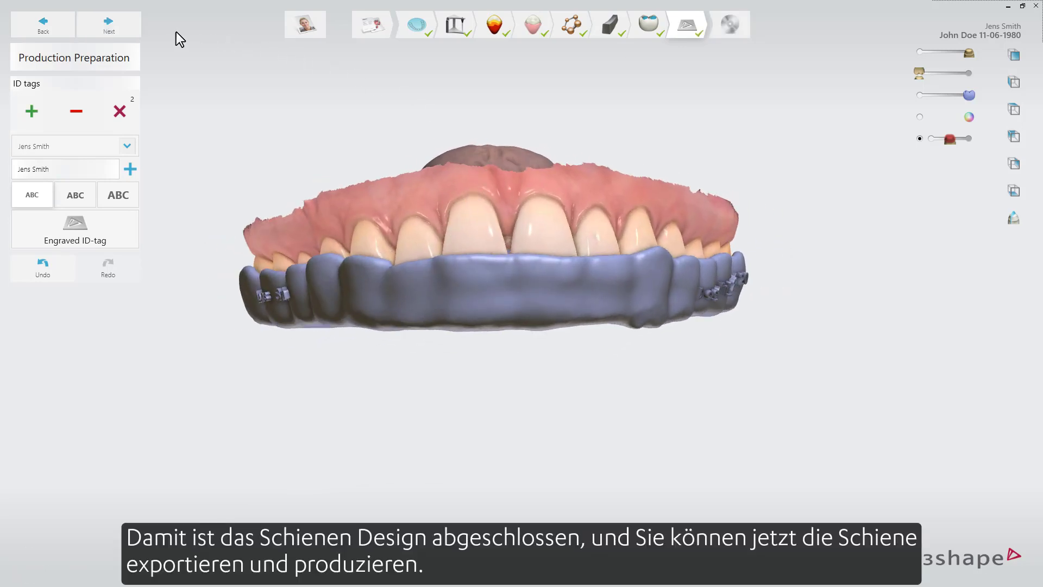
left_click(126, 30)
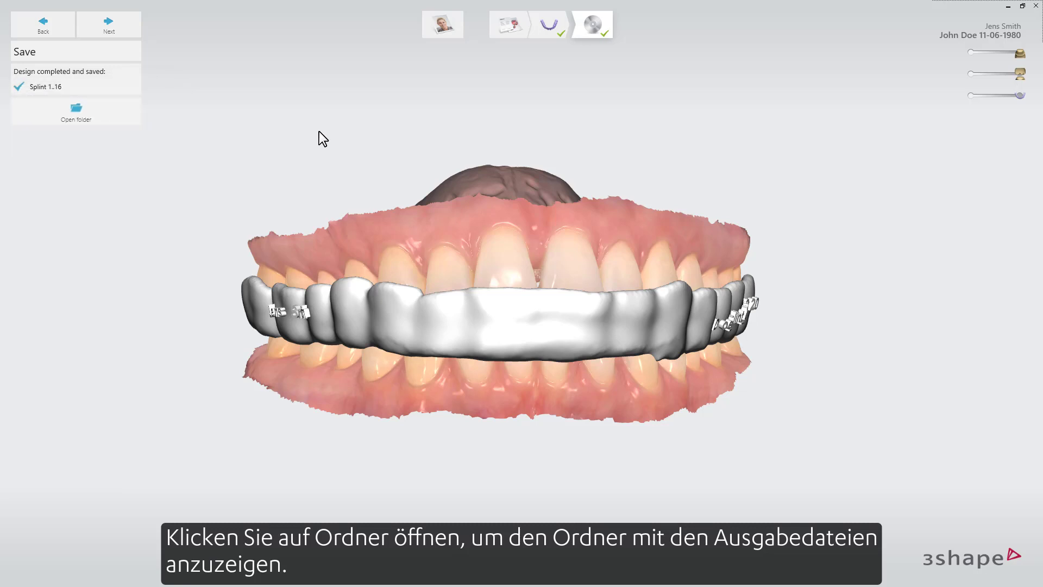
Open the output folder holding the saved splint's .pts and 3D object files.
left_click(128, 106)
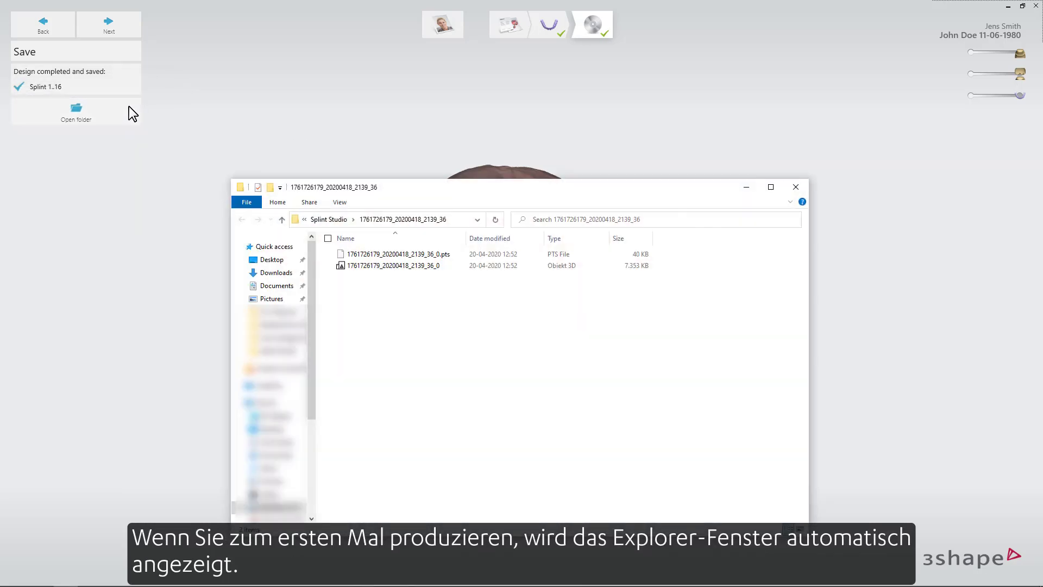